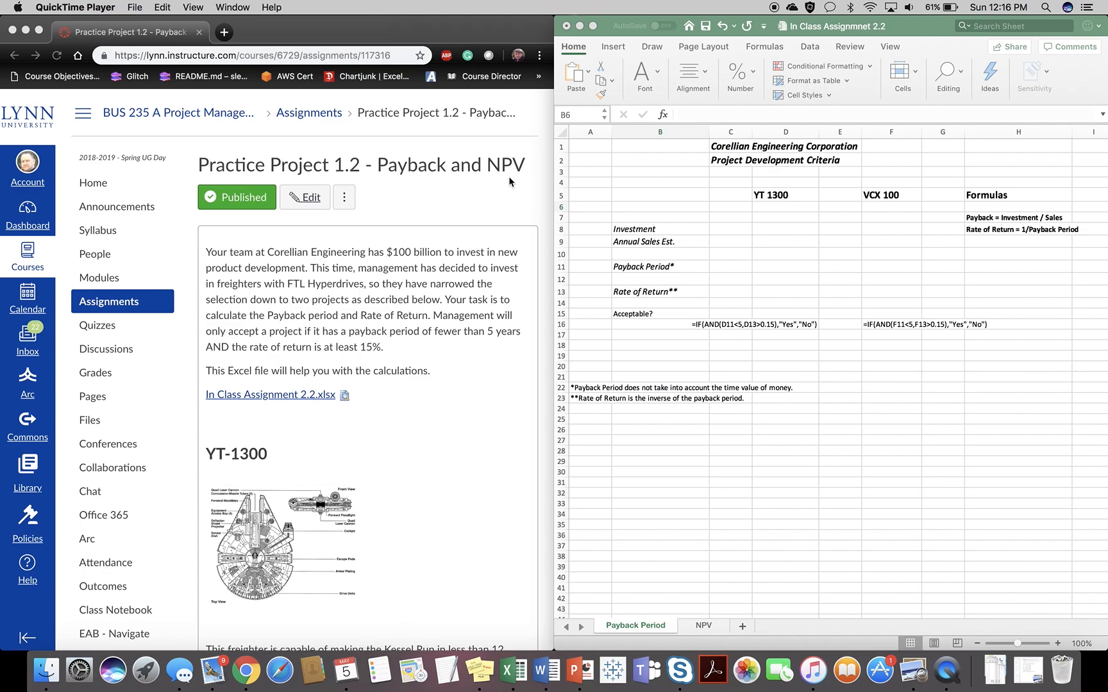
- Read the assignment's acceptance criteria and the investment and annual sales figures for the YT-1300 and VCX-100 projects
scroll(462, 207, "down", 3)
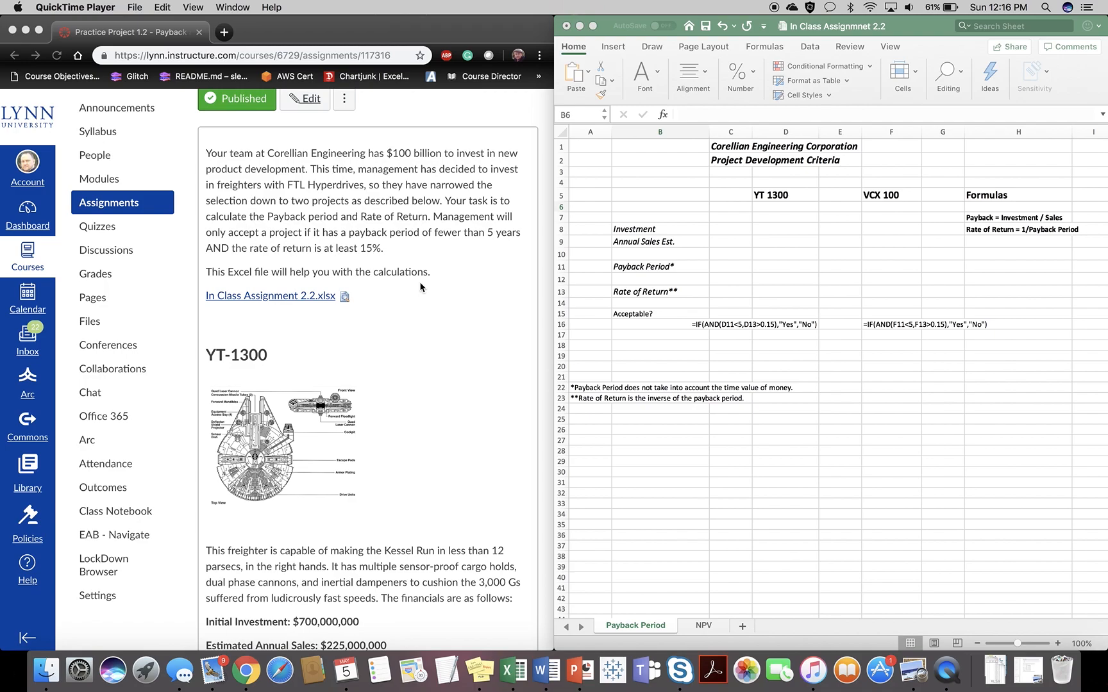
scroll(420, 283, "down", 3)
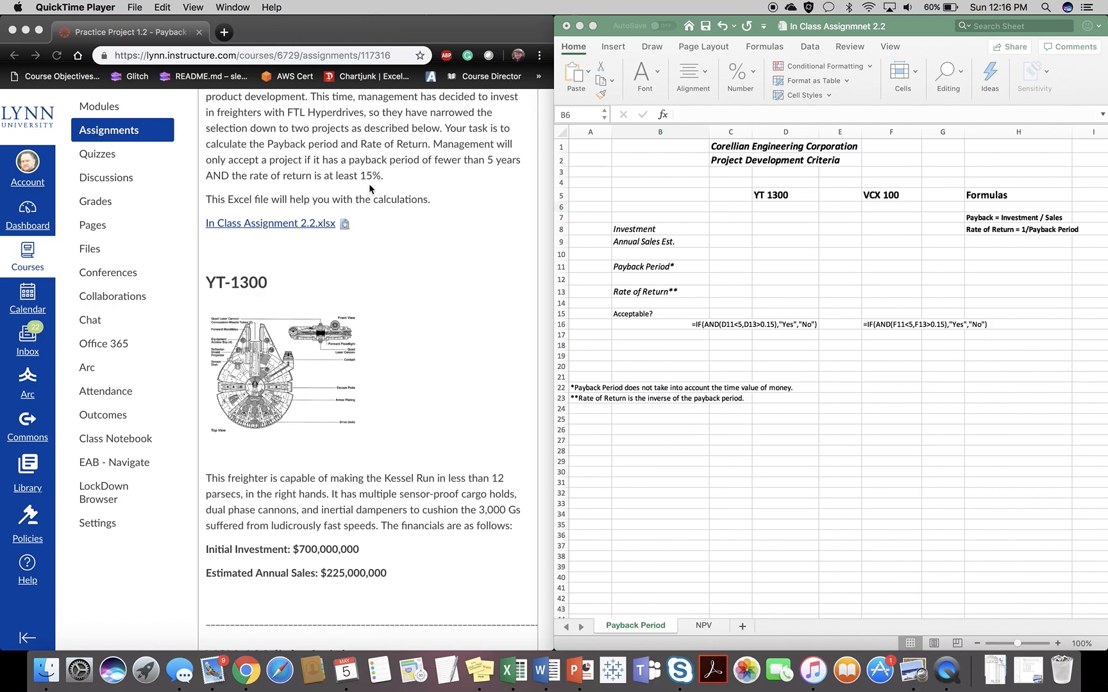
scroll(368, 183, "down", 5)
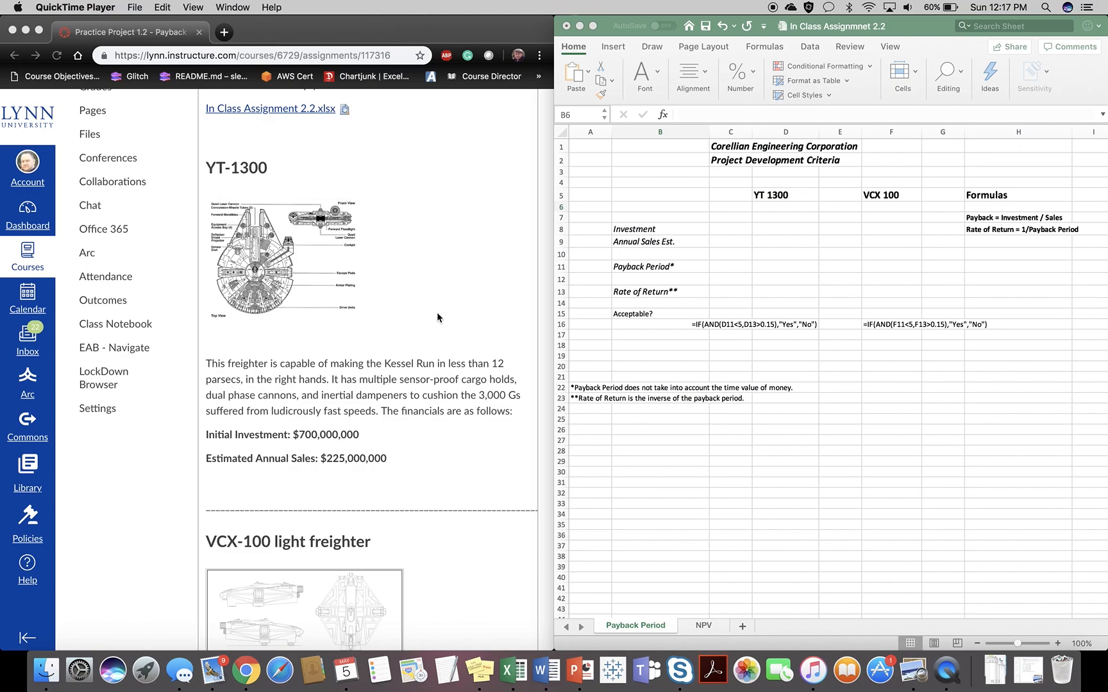
scroll(437, 317, "down", 5)
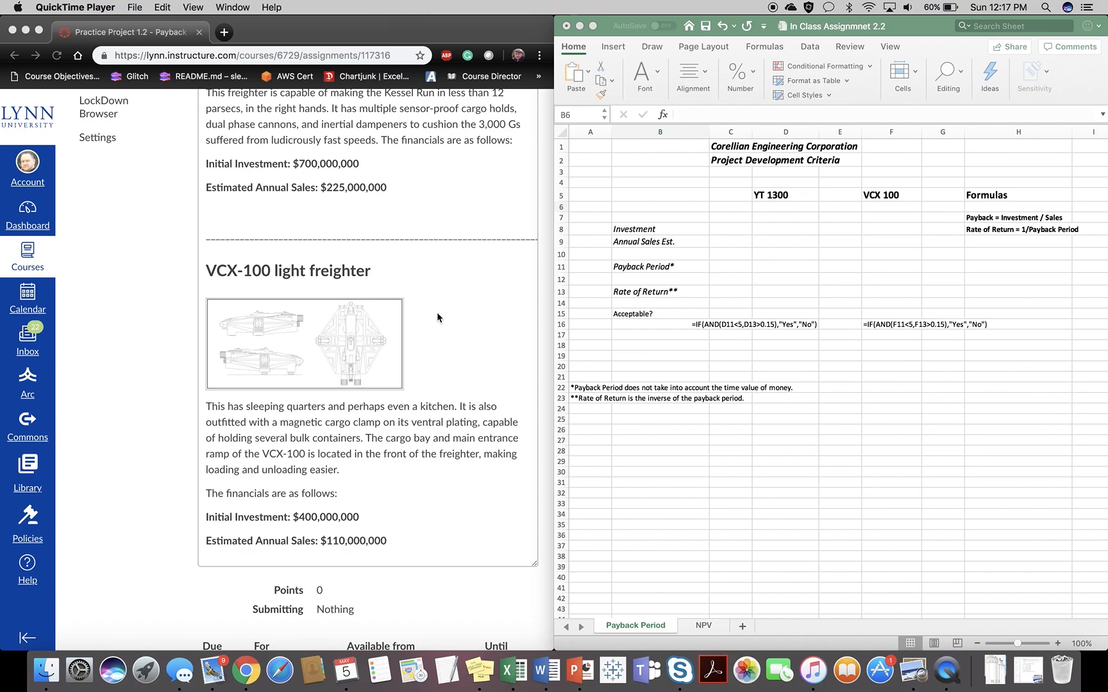
scroll(437, 317, "down", 3)
scroll(437, 316, "down", 2)
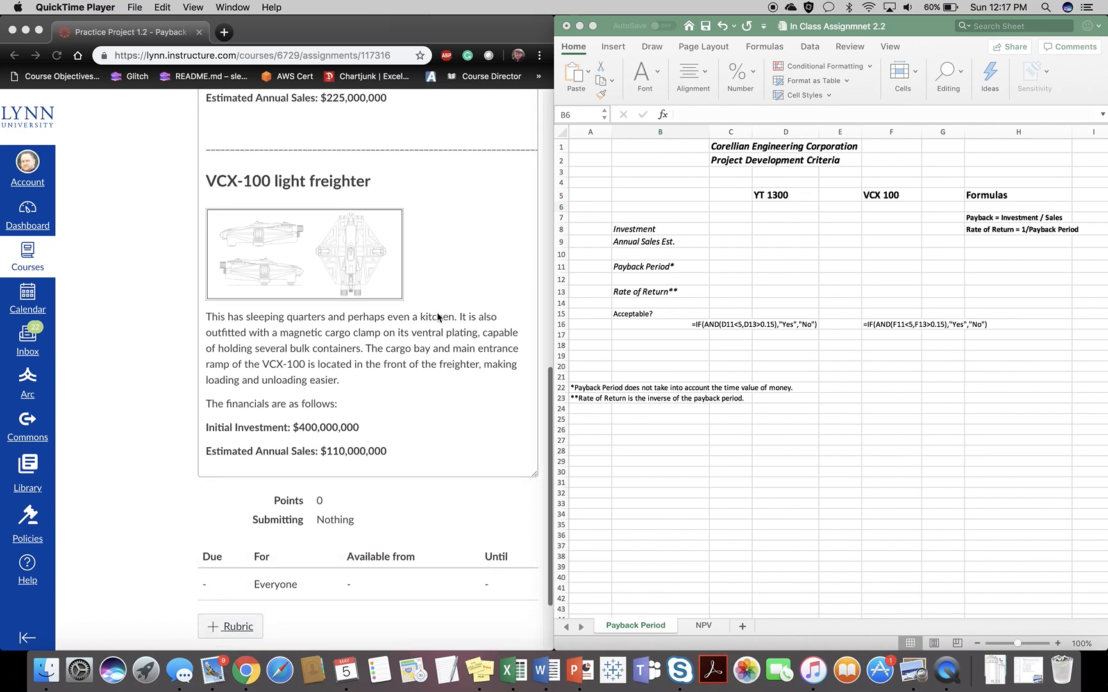
scroll(438, 316, "down", 1)
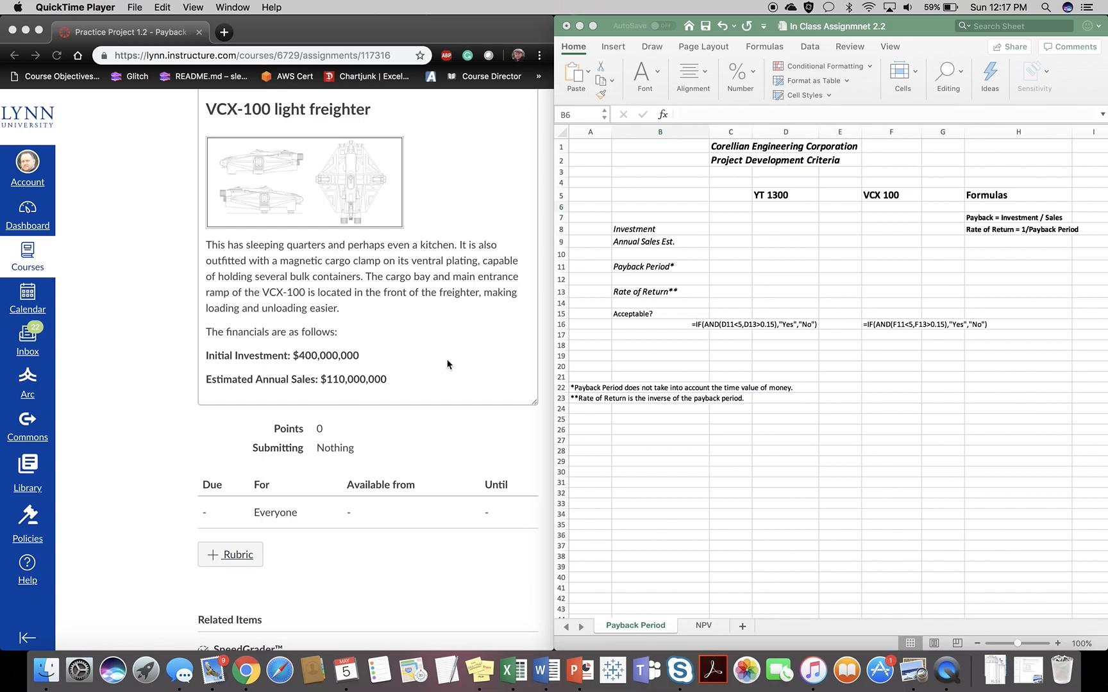
scroll(447, 364, "up", 5)
scroll(448, 364, "down", 1)
scroll(447, 364, "up", 4)
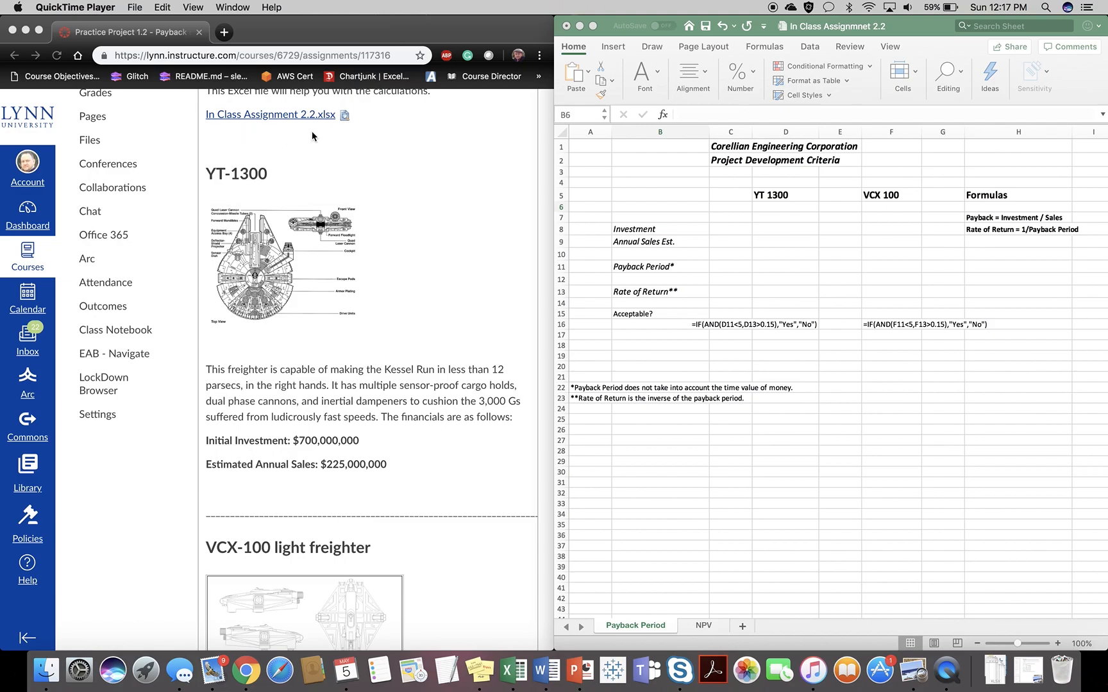
- Enter the YT 1300 investment of 700,000,000 in D8 and its annual sales estimate of 225,000,000 in D9
left_click(763, 227)
left_click(760, 227)
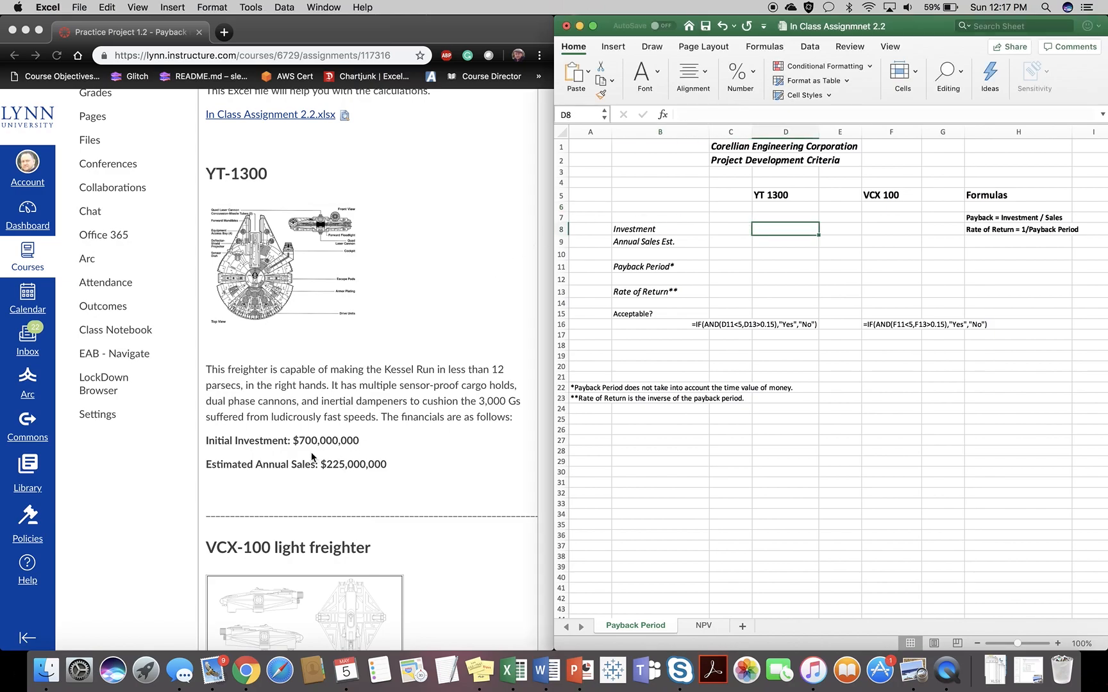
type("700,000,000")
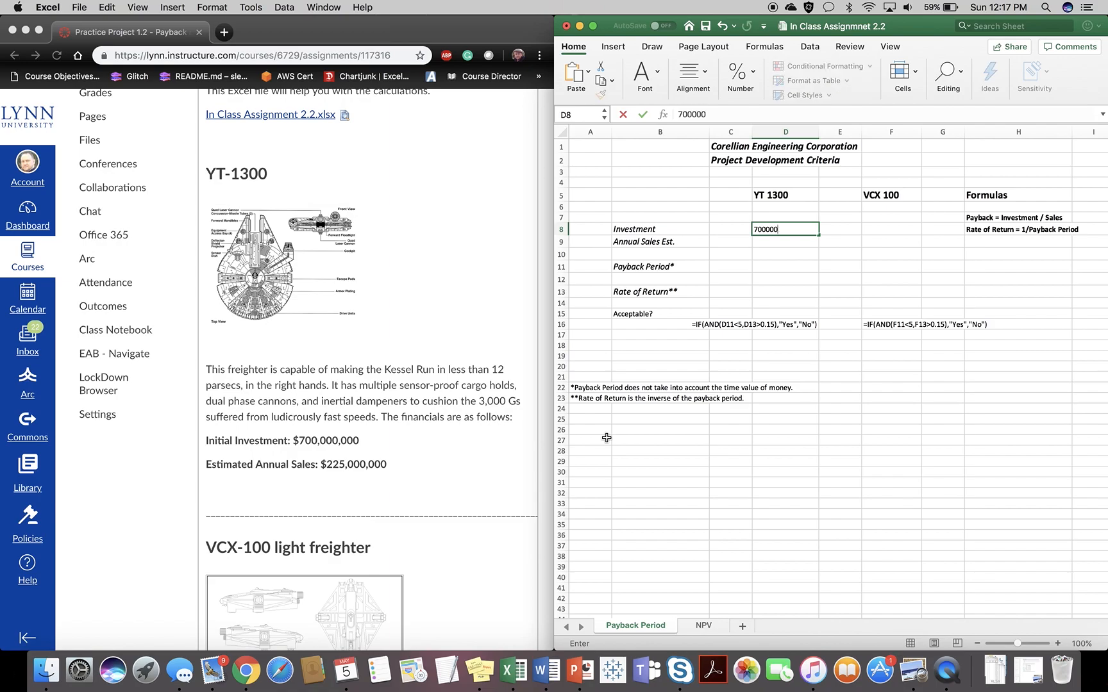
key("Return")
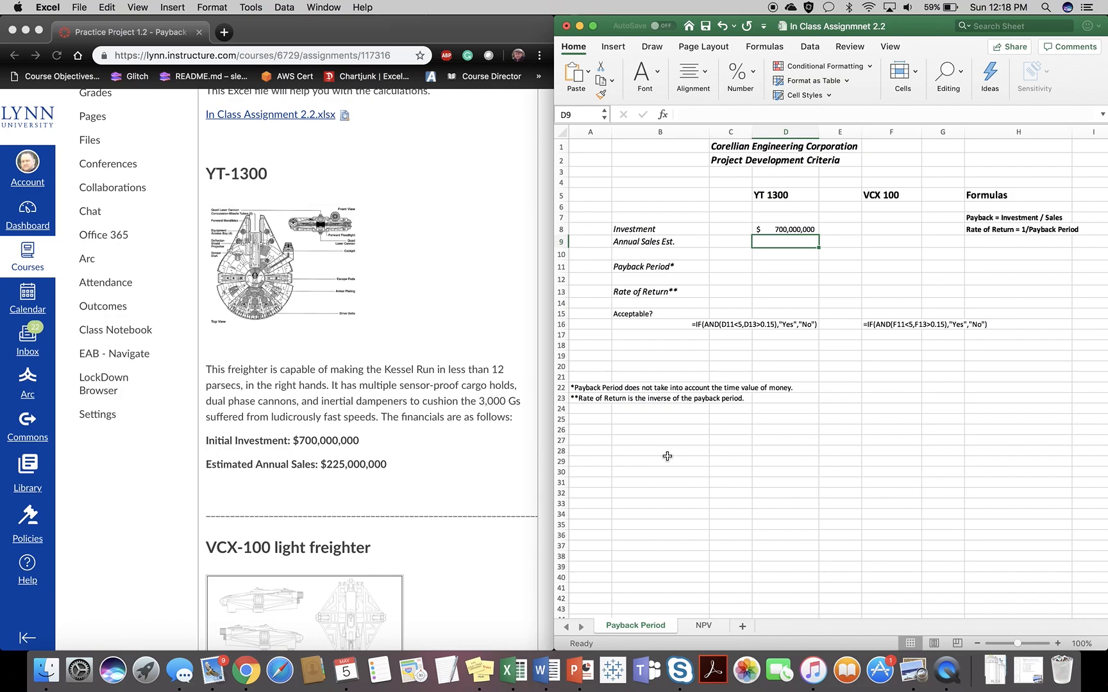
type("225000000")
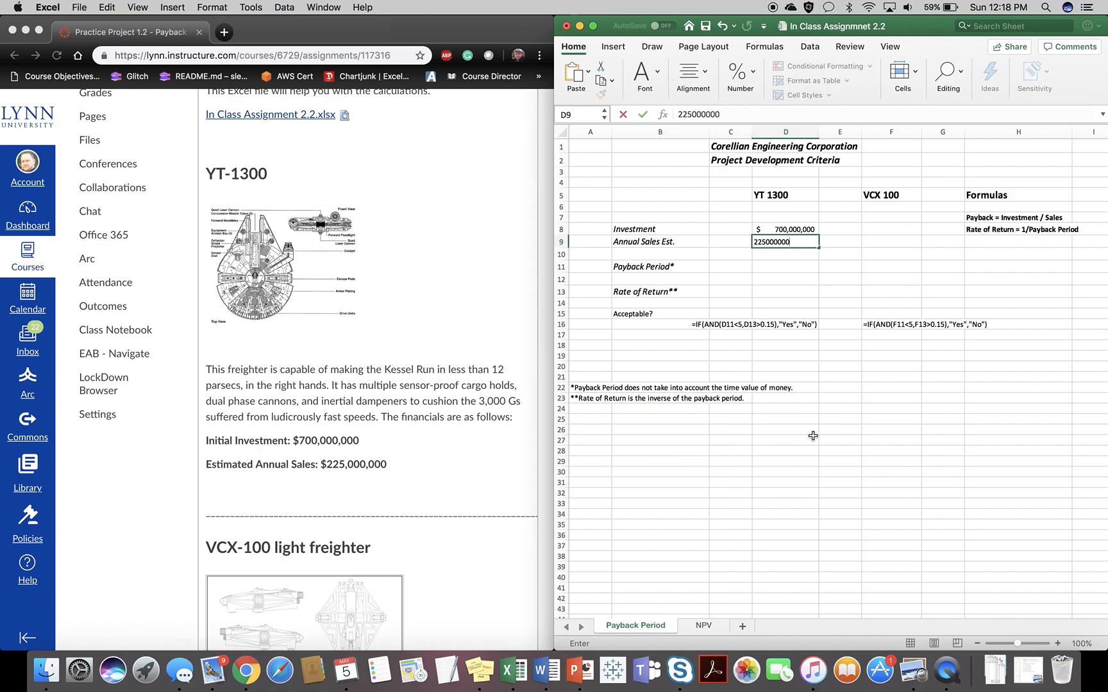
left_click(811, 439)
- Calculate the YT 1300 payback period in D11 as investment divided by annual sales with =D8/D9
scroll(813, 437, "up", 3)
scroll(815, 436, "up", 5)
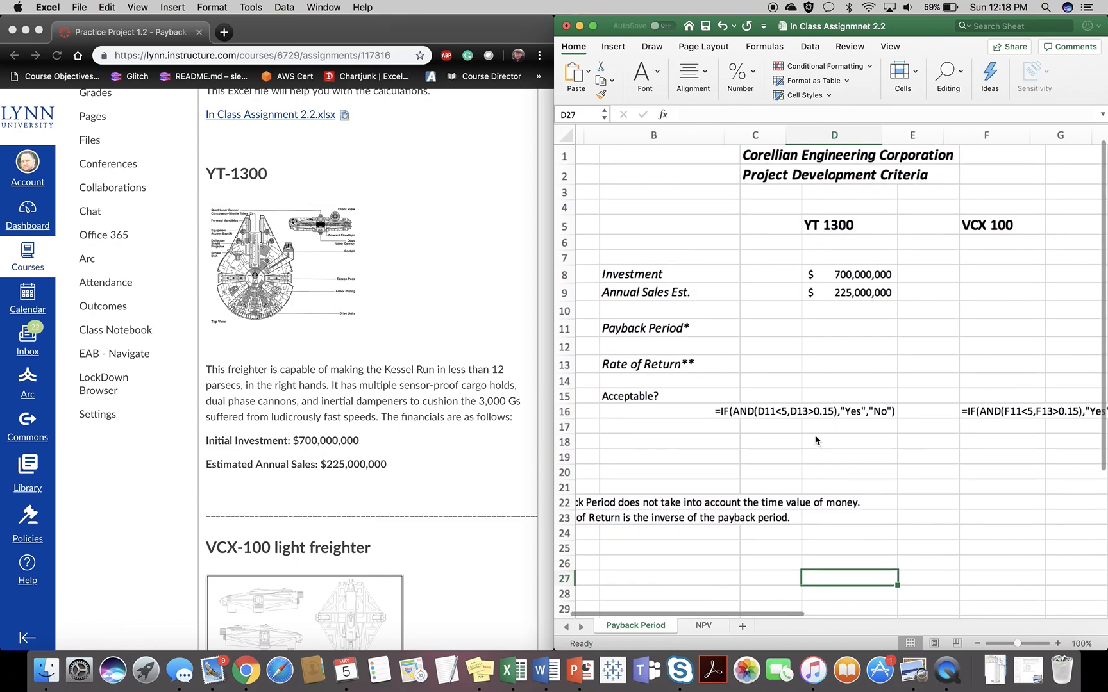
scroll(815, 440, "up", 3)
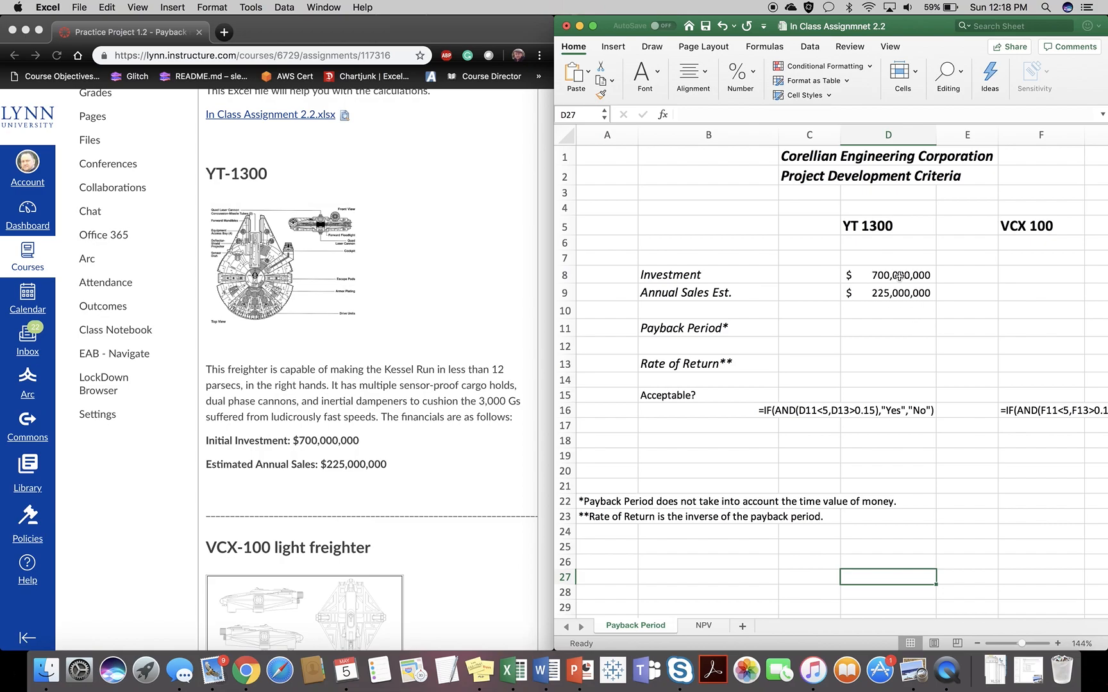
scroll(889, 292, "down", 3)
scroll(890, 292, "right", 8)
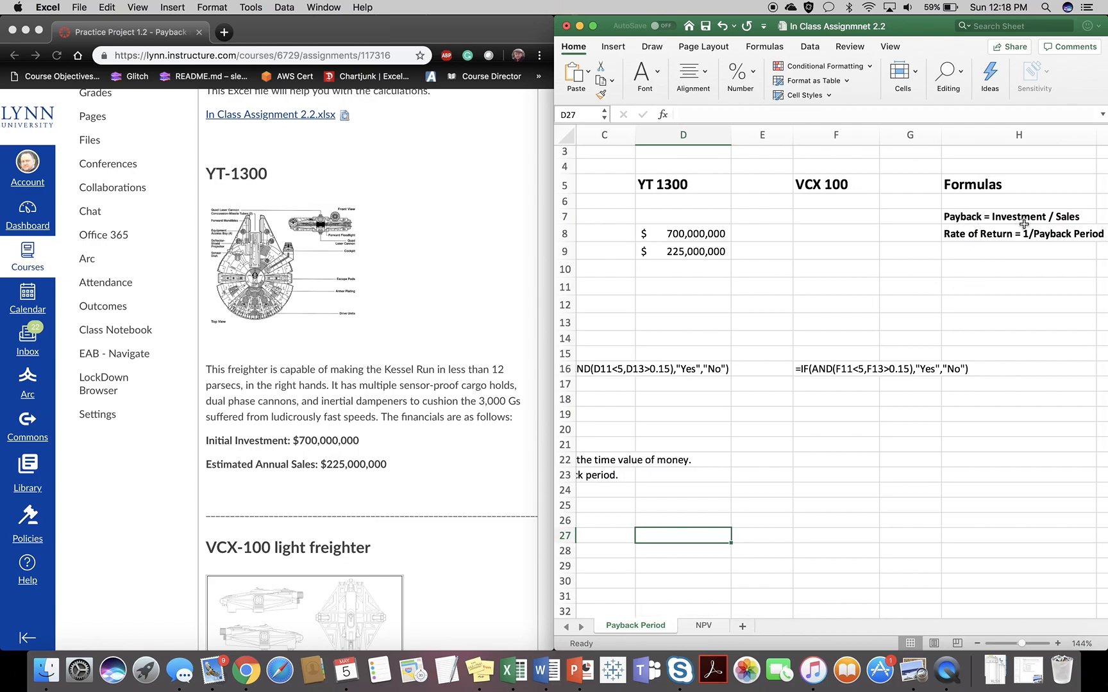
scroll(821, 313, "left", 10)
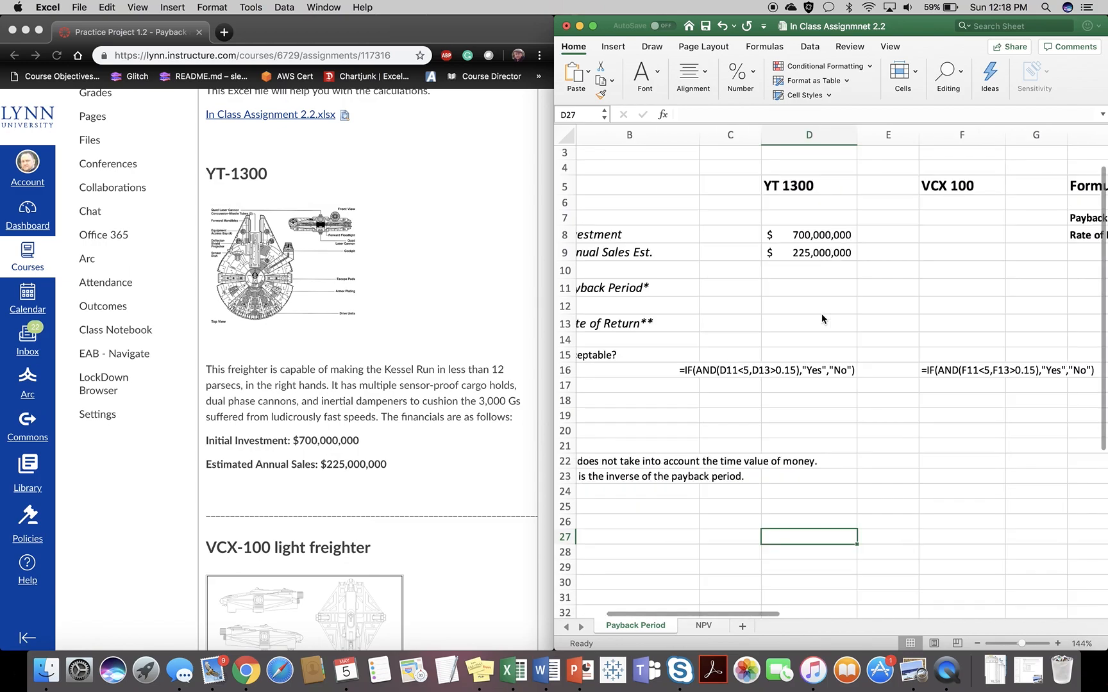
left_click(876, 294)
type("=")
left_click(907, 239)
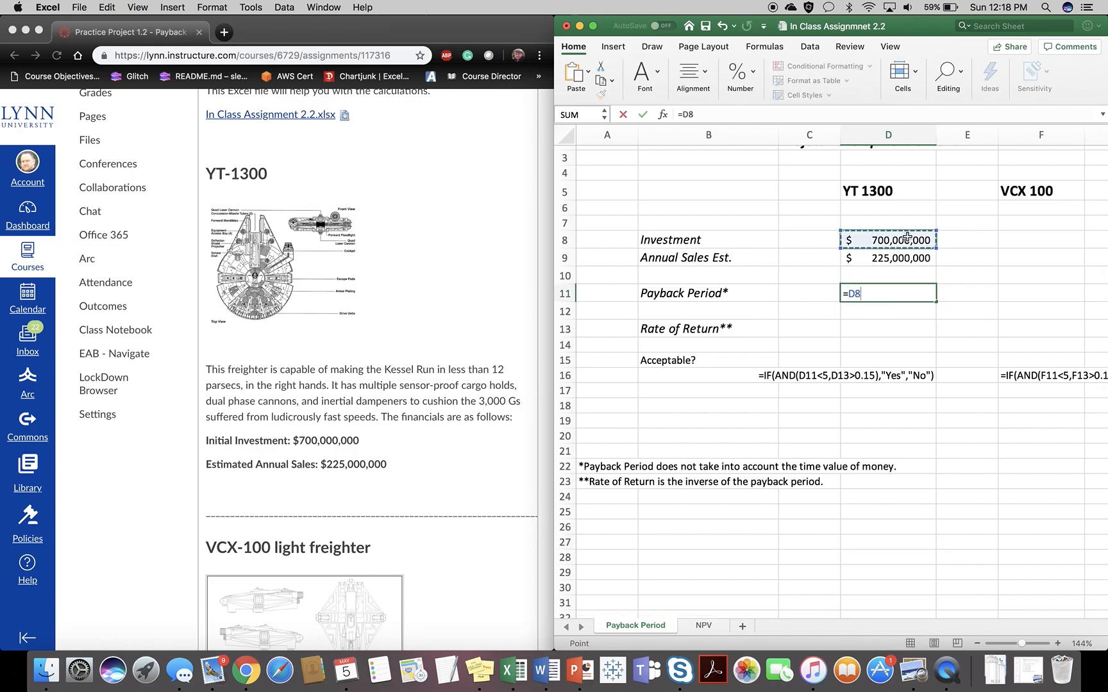
type("/")
left_click(908, 258)
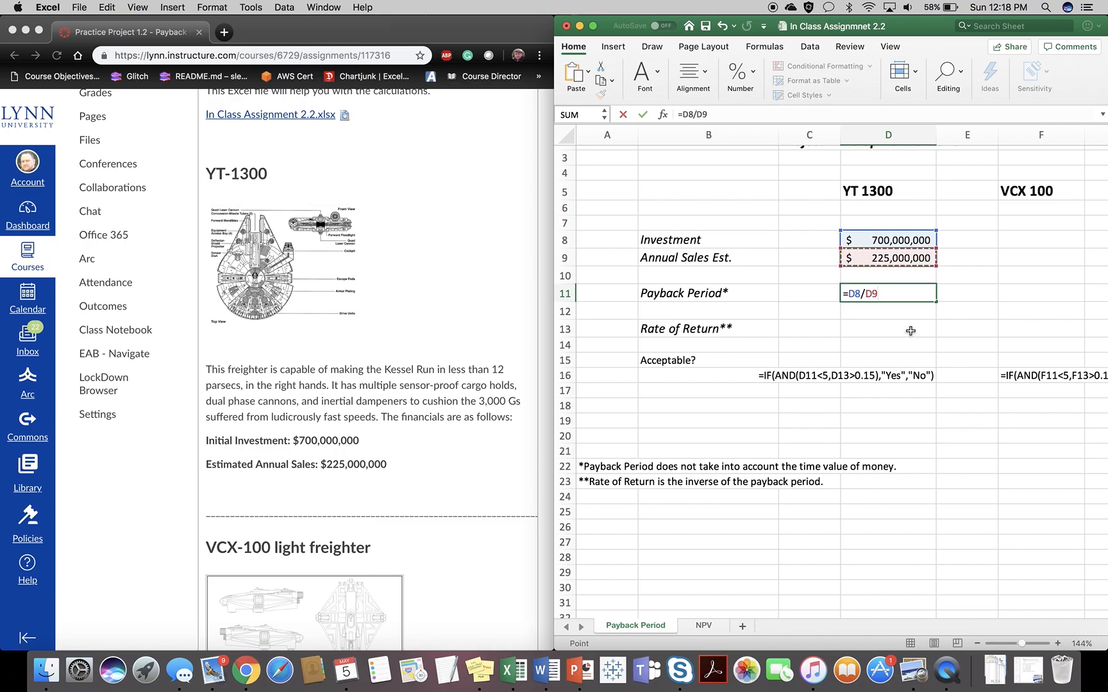
key("Return")
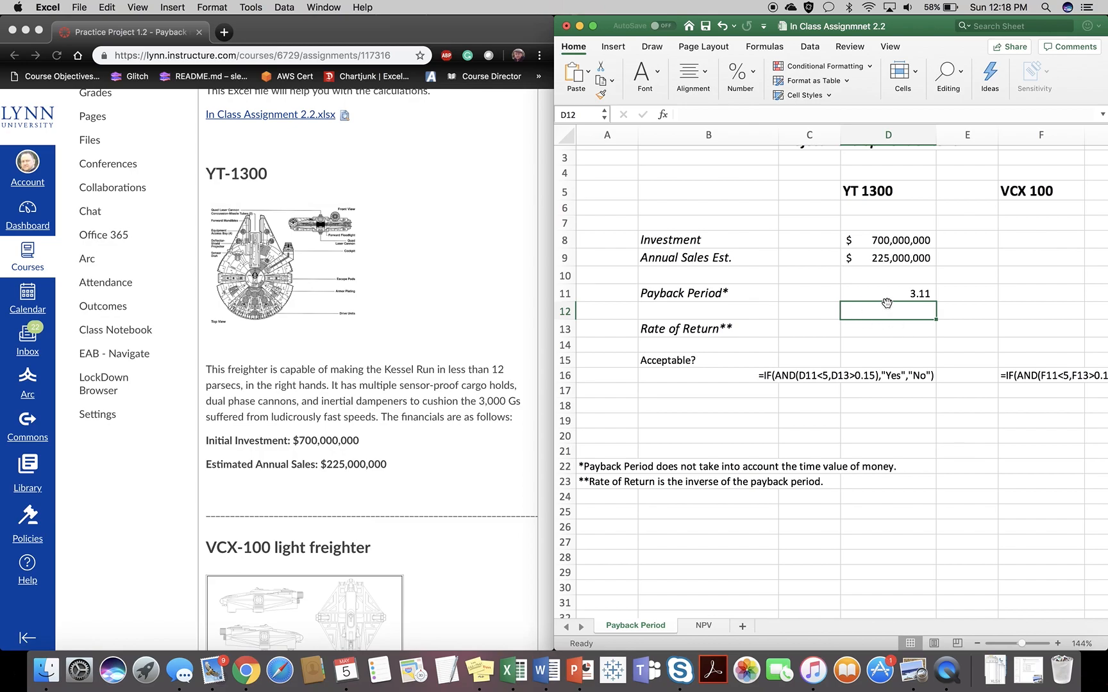
- Calculate the YT 1300 rate of return in D13 as annual sales divided by investment with =D9/D8
left_click(887, 327)
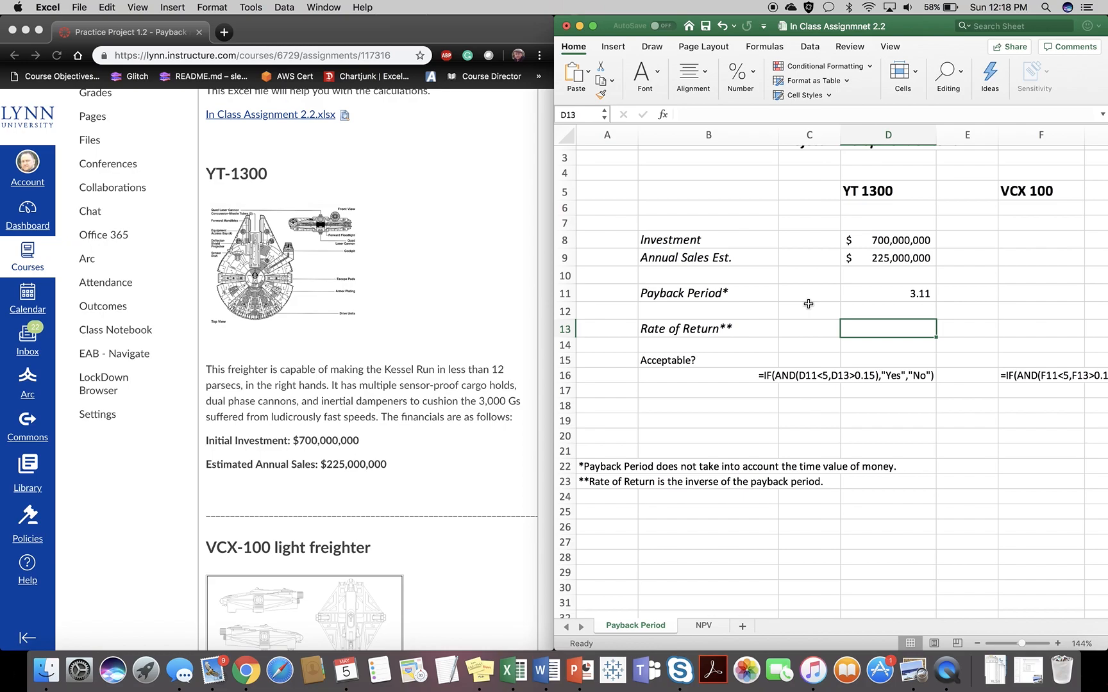
type("=")
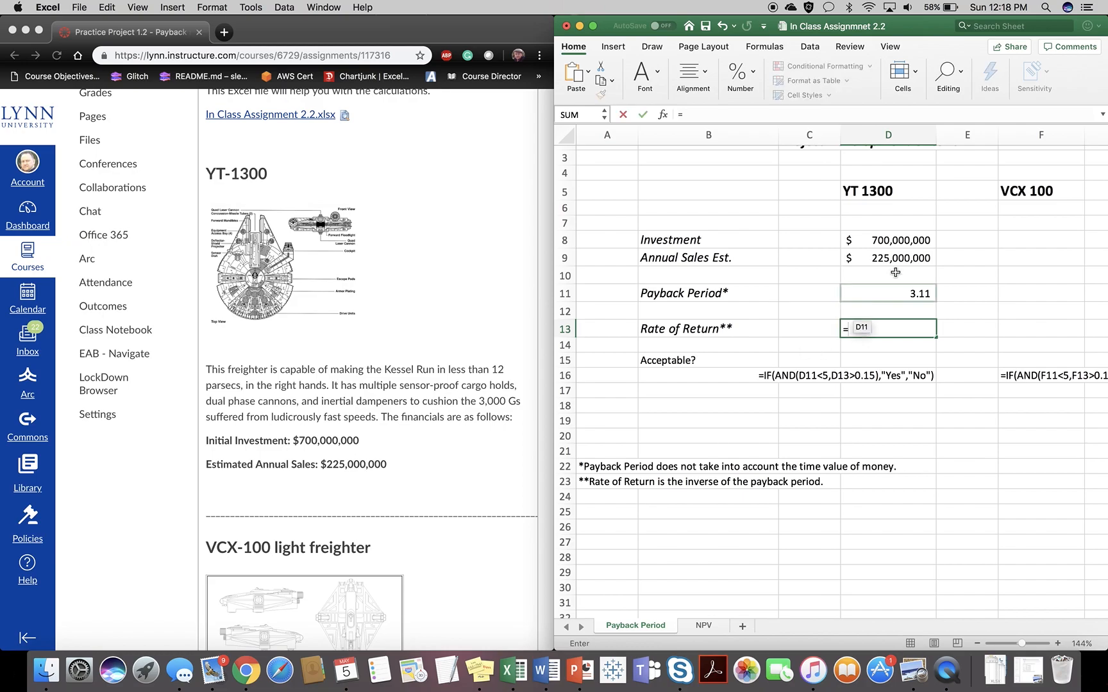
left_click(888, 257)
type("/")
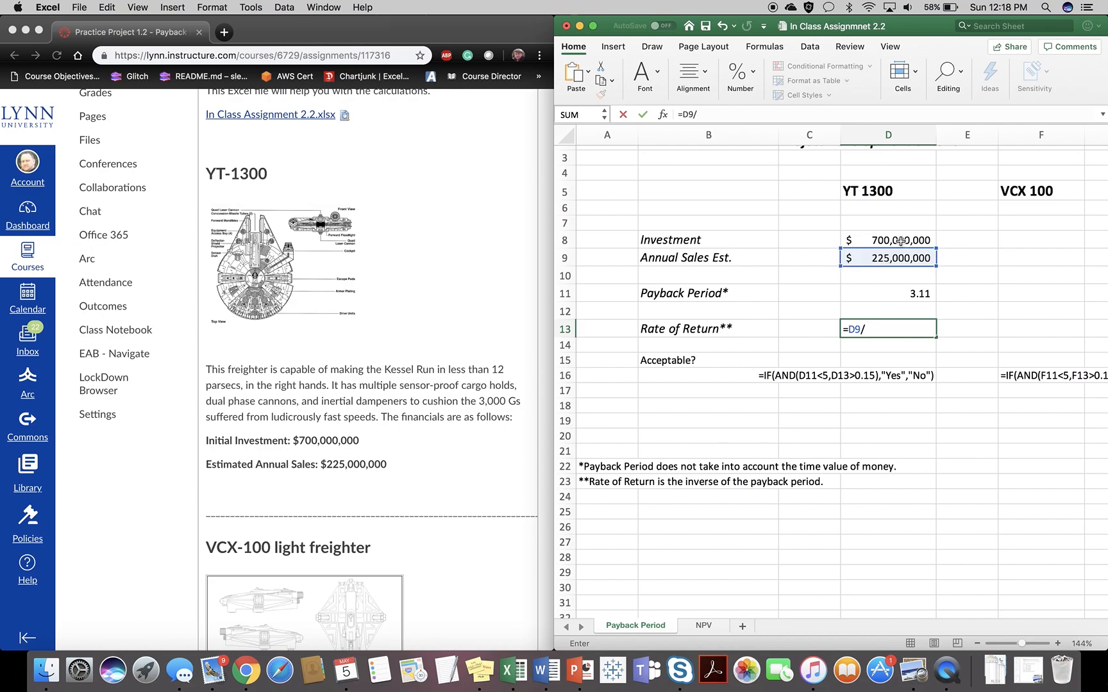
left_click(901, 240)
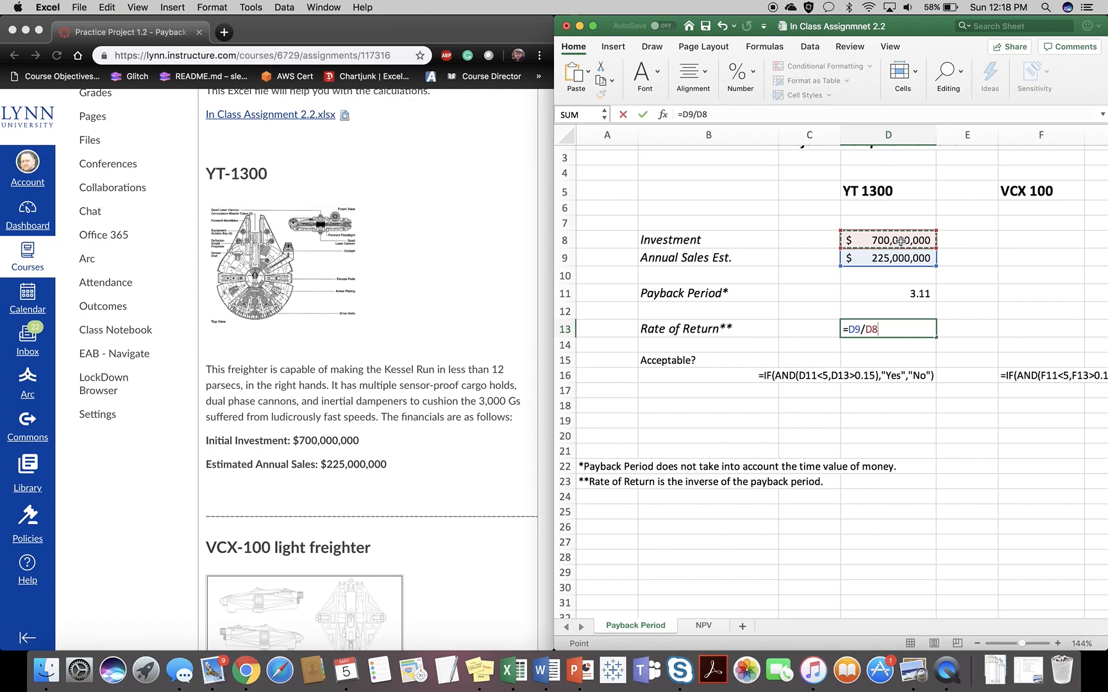
scroll(987, 290, "right", 2)
scroll(987, 291, "down", 1)
scroll(988, 291, "right", 4)
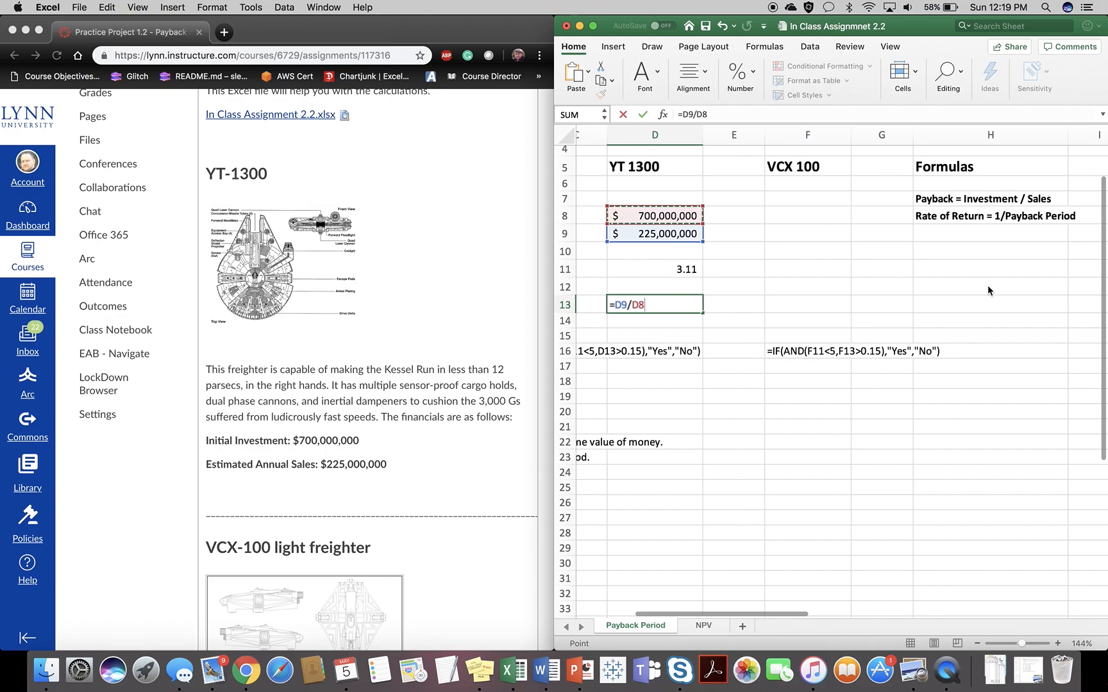
scroll(988, 290, "left", 5)
scroll(988, 290, "up", 2)
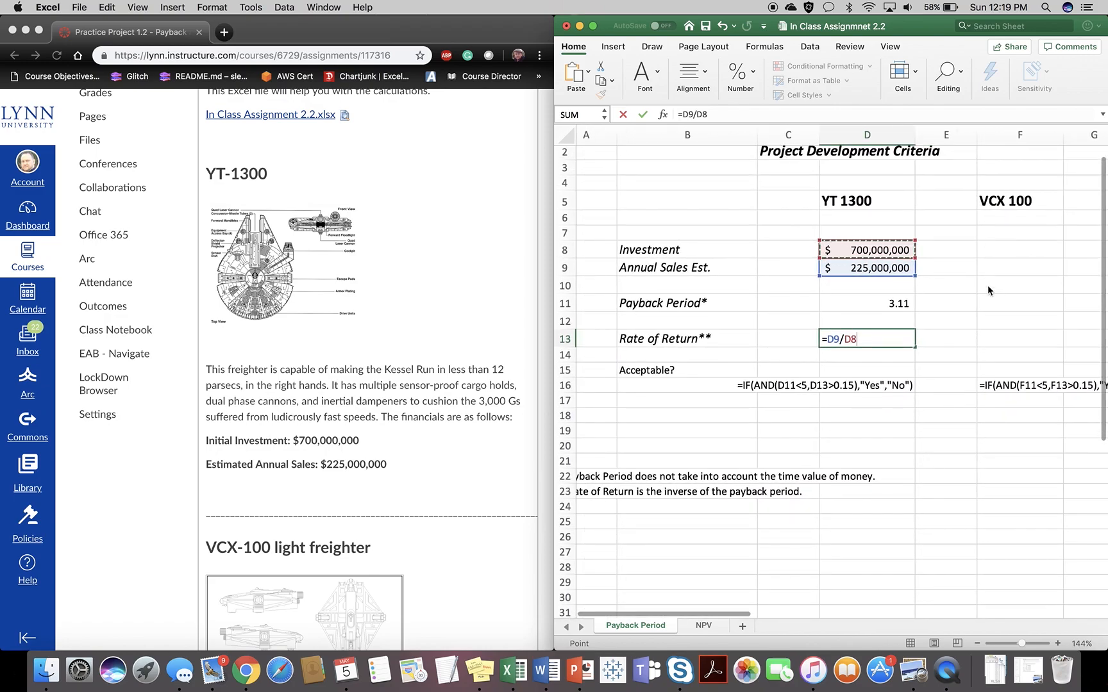
key("Return")
left_click(872, 335)
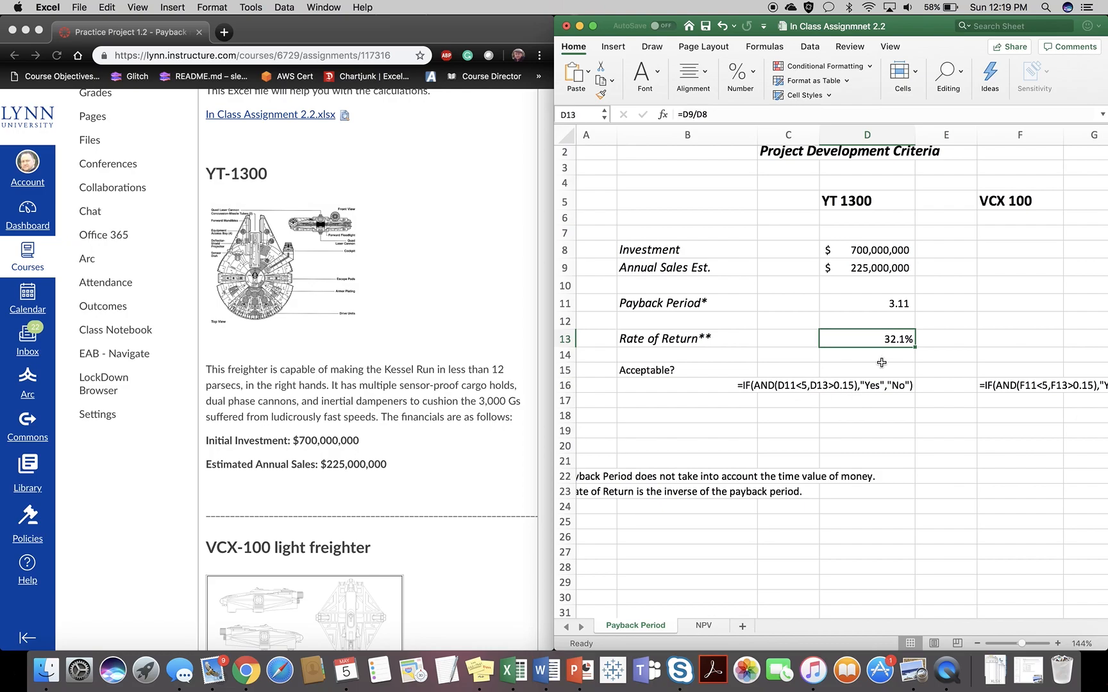
- Start an IF formula in the YT 1300 Acceptable cell D15 with an AND test whose first condition is D11<5
left_click(862, 372)
type("=")
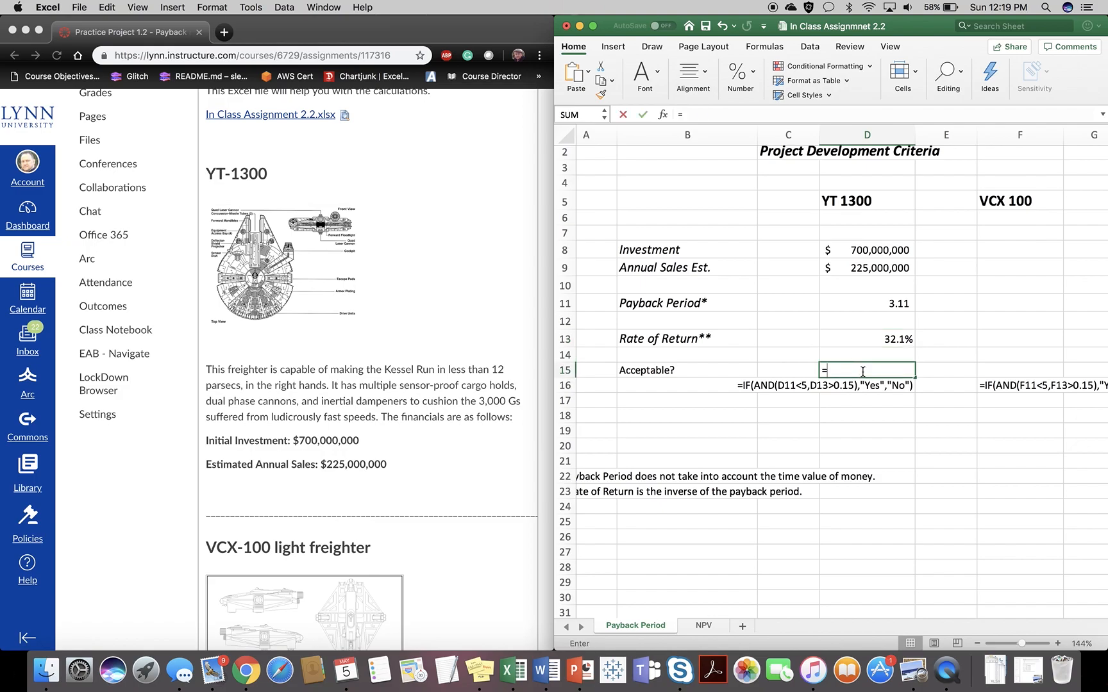
type("if")
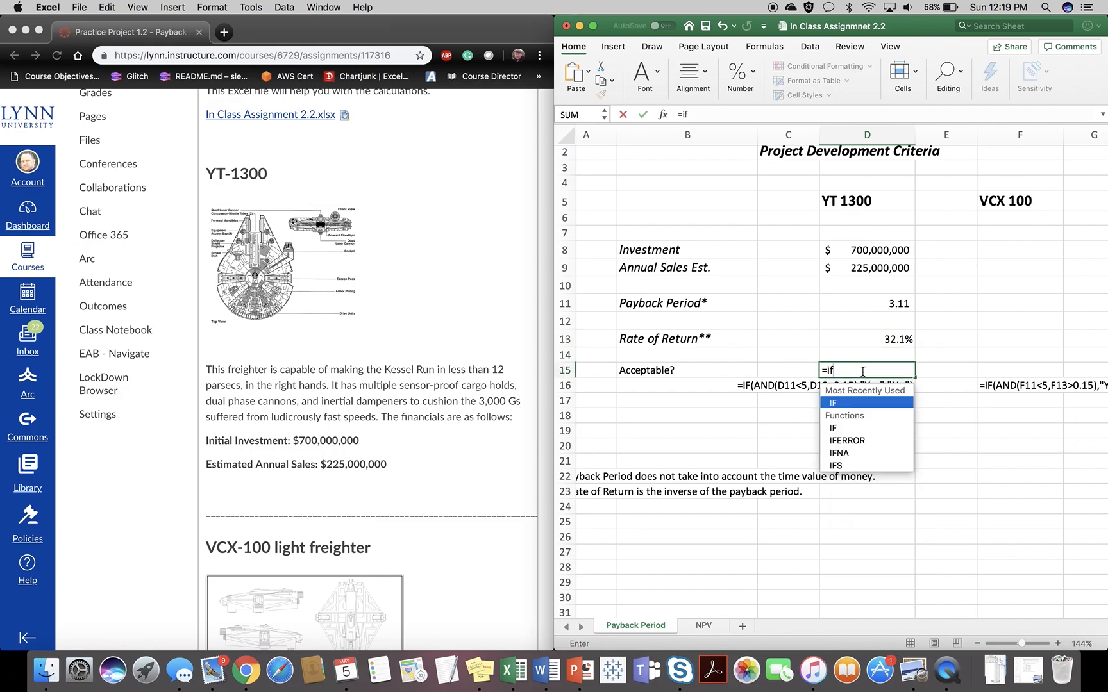
type("*")
key("BackSpace")
type("(")
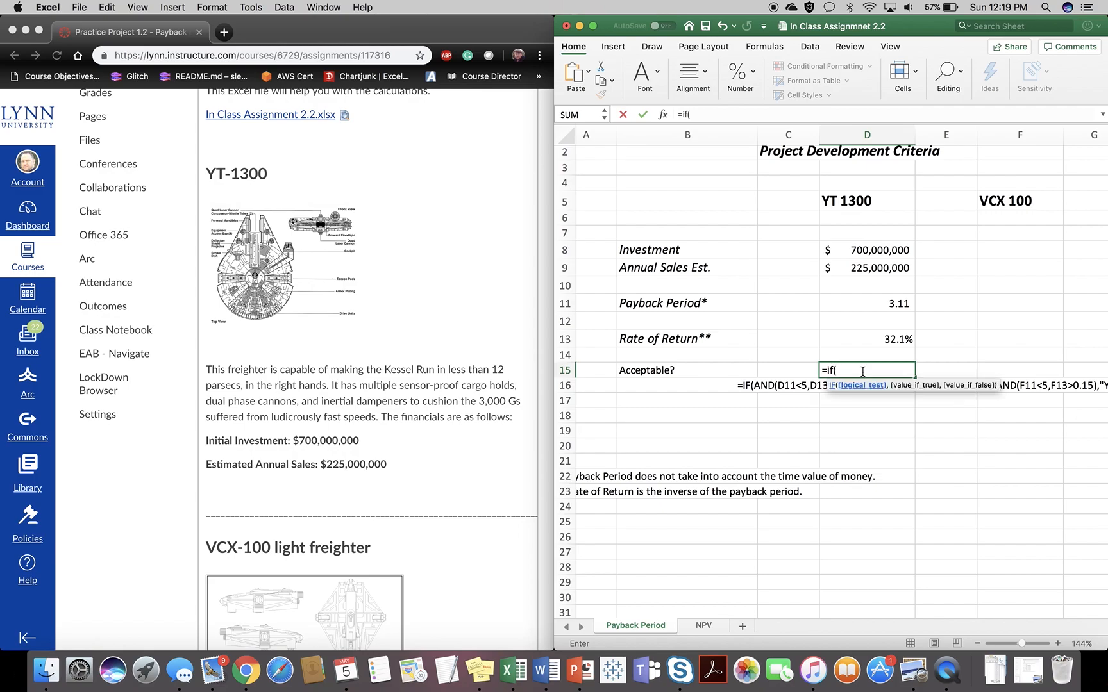
type("and(")
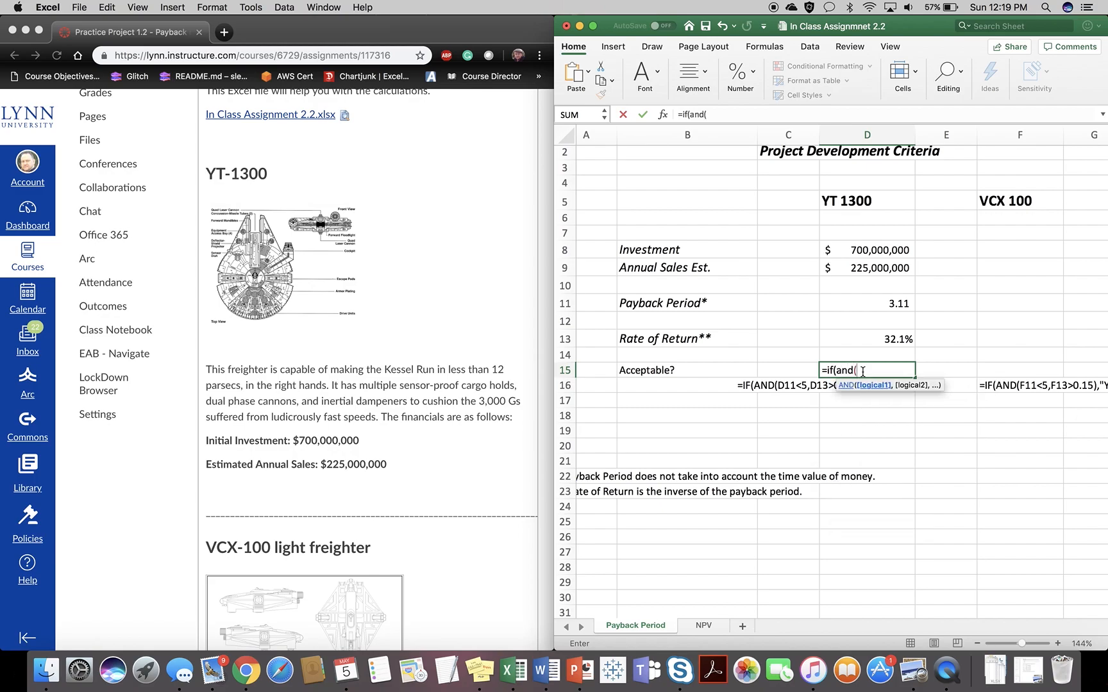
type("D")
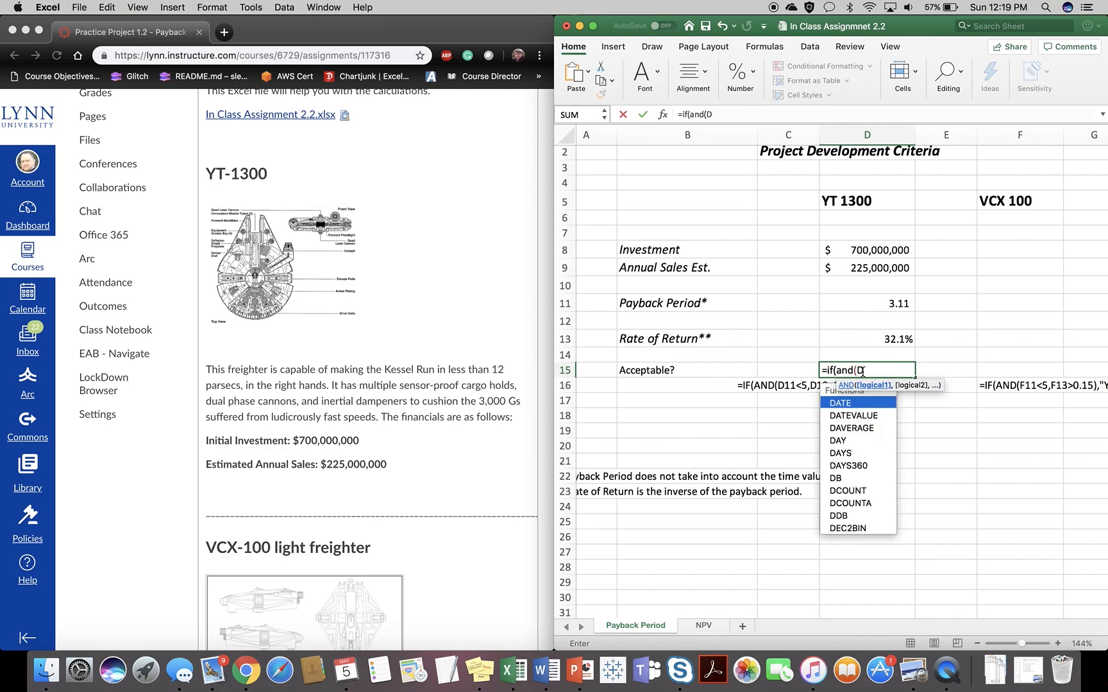
type("11")
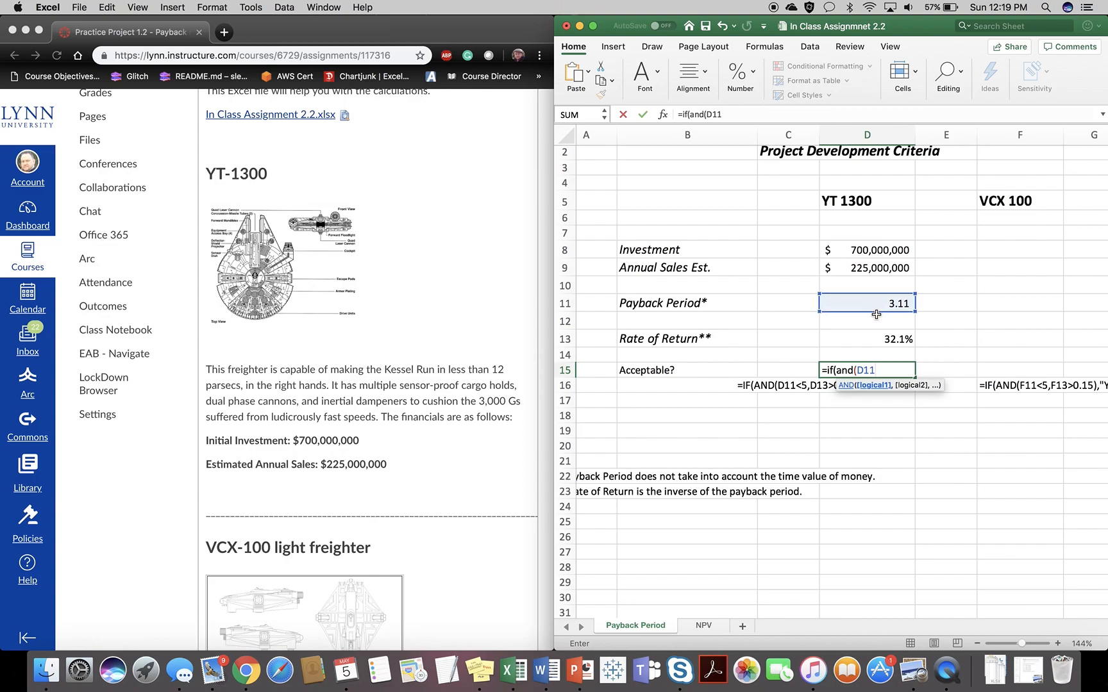
type("<5,")
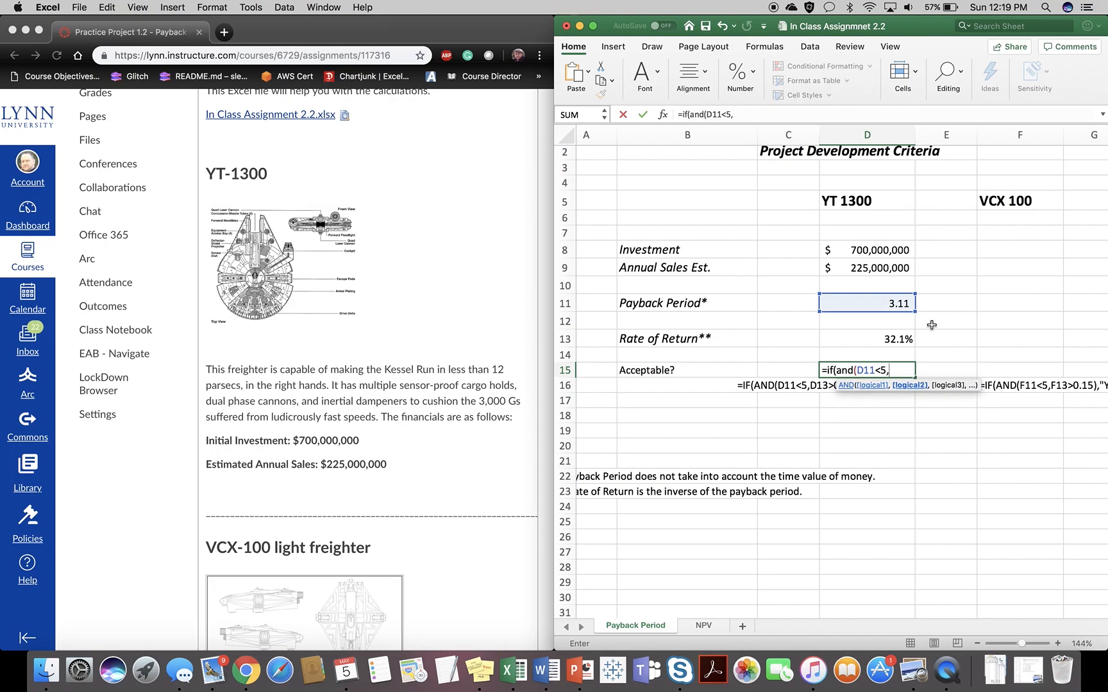
- Add D13>0.15 as the second AND condition in the D15 formula and close the logical test
left_click(878, 336)
type(">0.15")
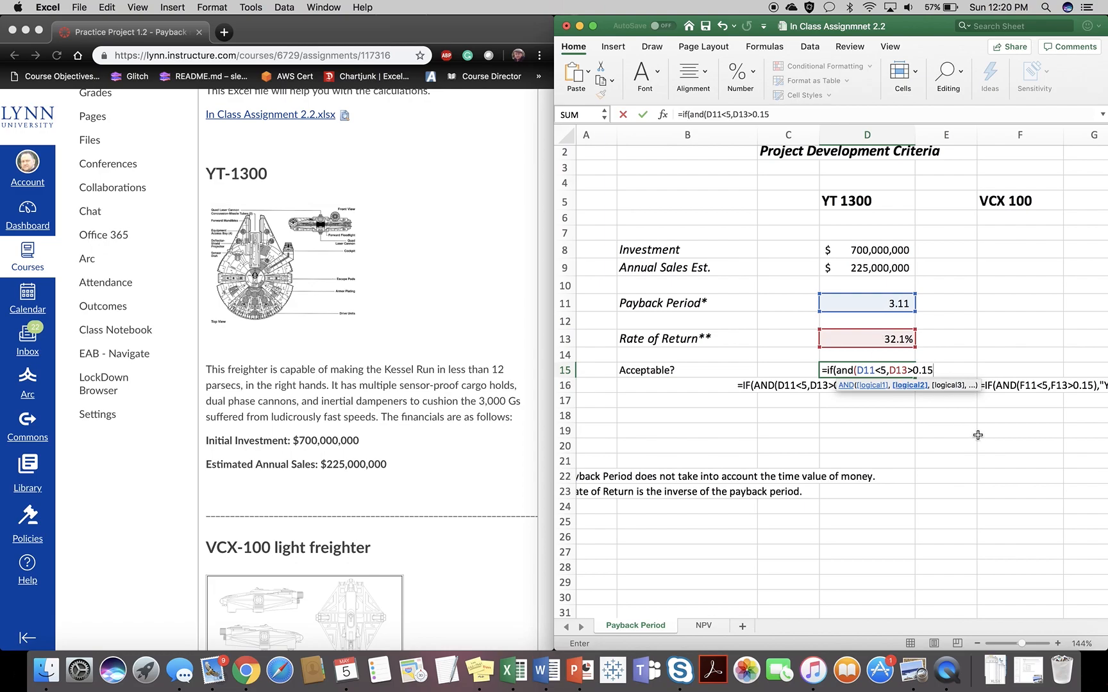
type(")")
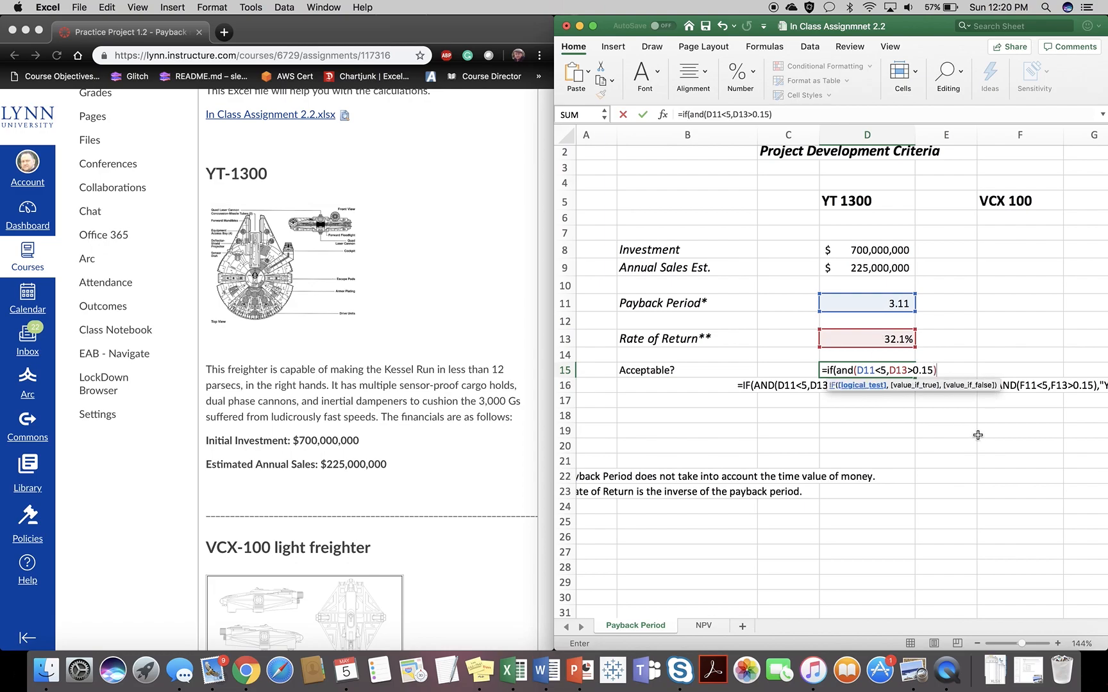
type(".ye")
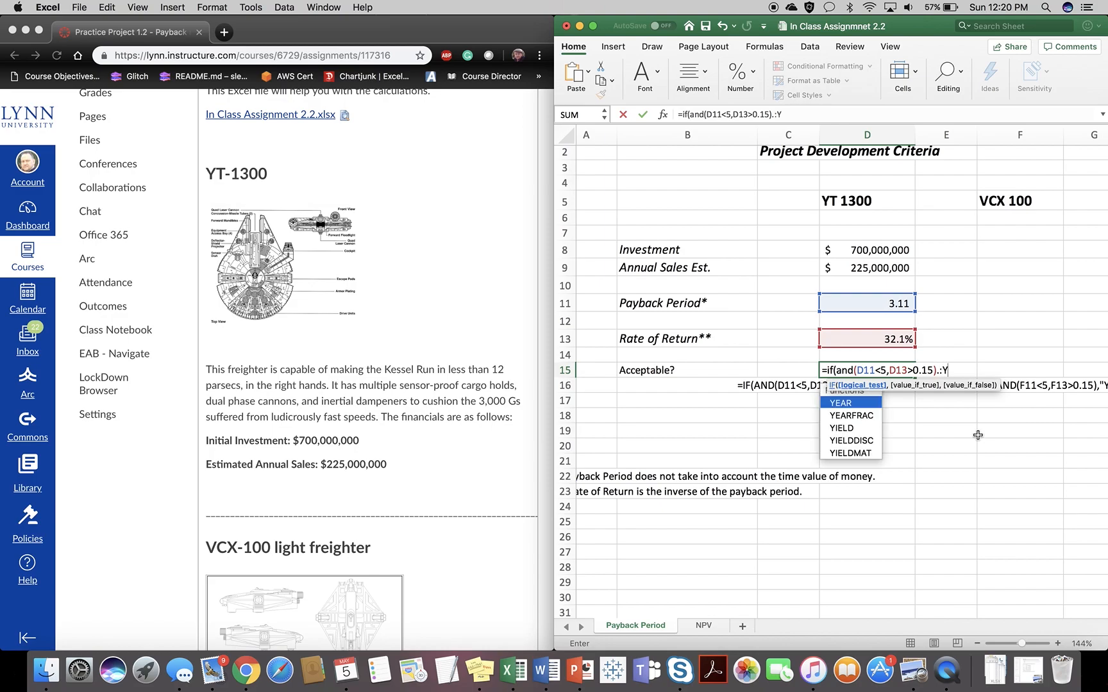
key("BackSpace")
key("BackSpace")
key("BackSpace")
type(",")
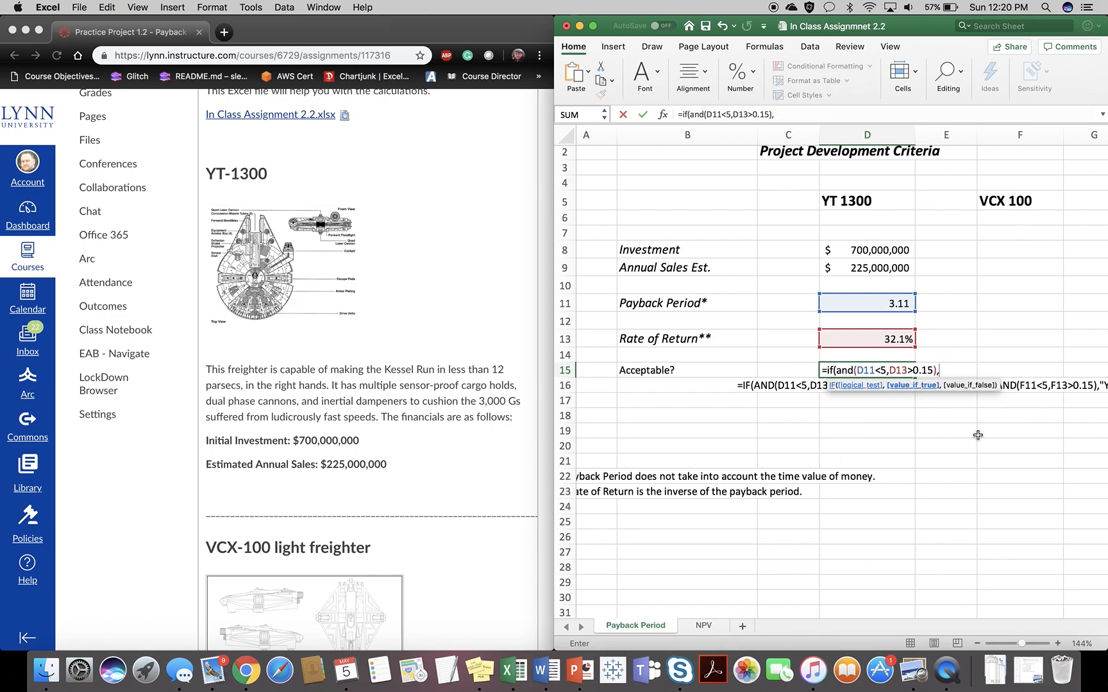
type("\"Yes\",")
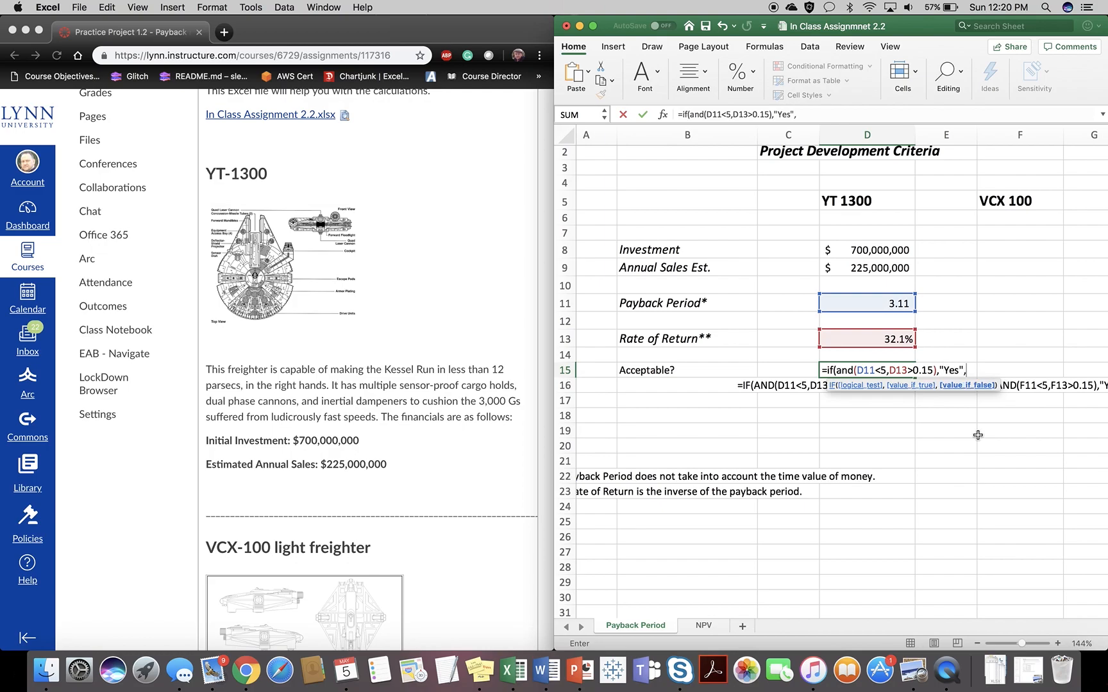
type("\"No\")")
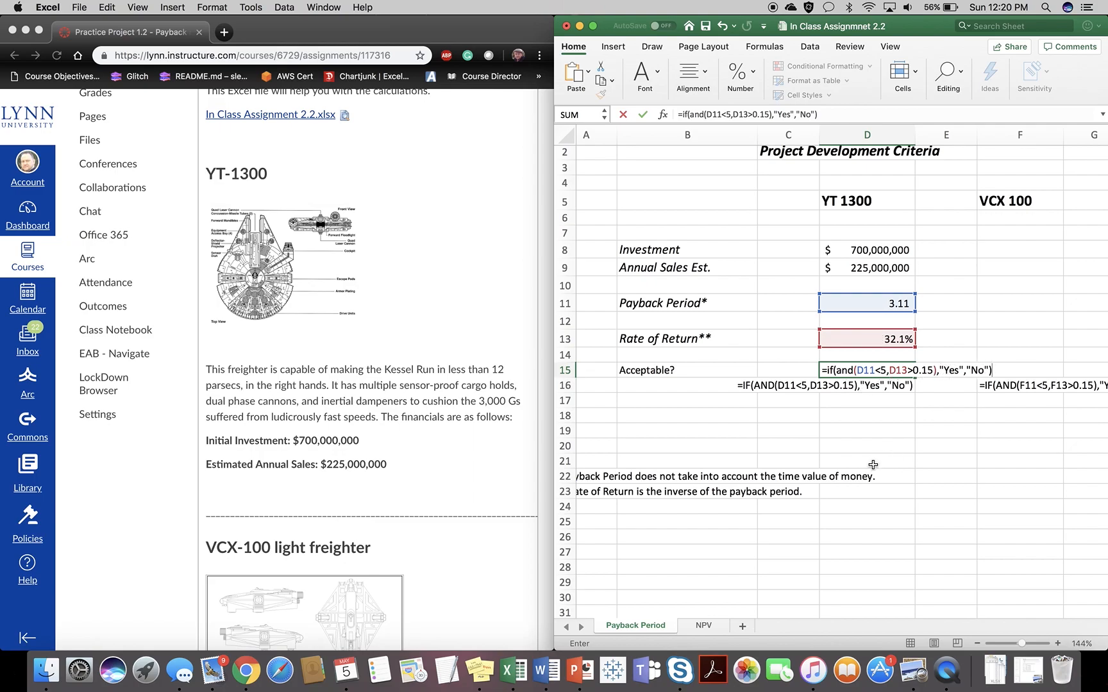
- Finish the YT 1300 acceptability formula in D15 so it returns "Yes" when the test is true and "No" otherwise
key("Return")
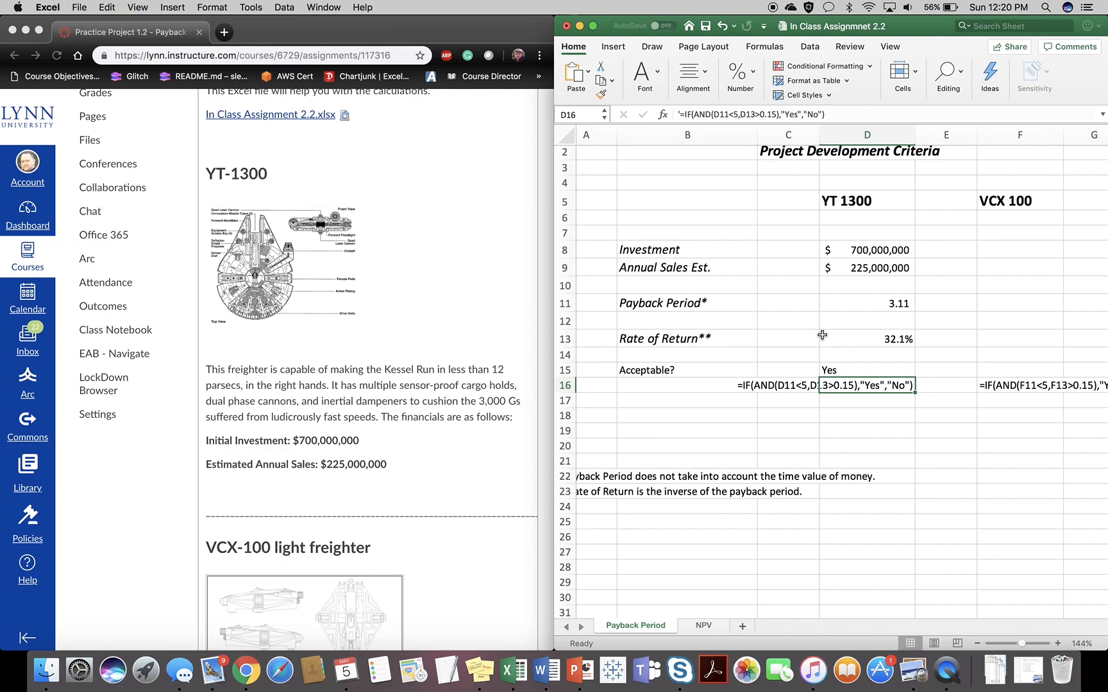
- Enter the VCX 100 investment of 400,000,000 in F8 and its annual sales estimate of 110,000,000 in F9
left_click(1003, 249)
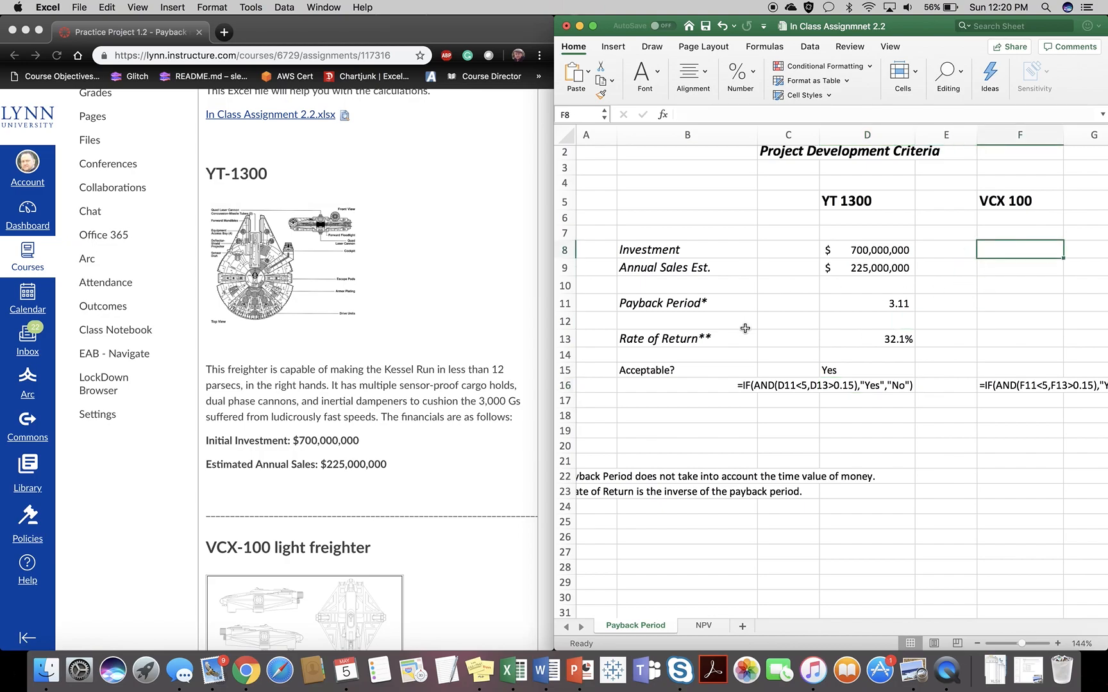
scroll(396, 411, "down", 10)
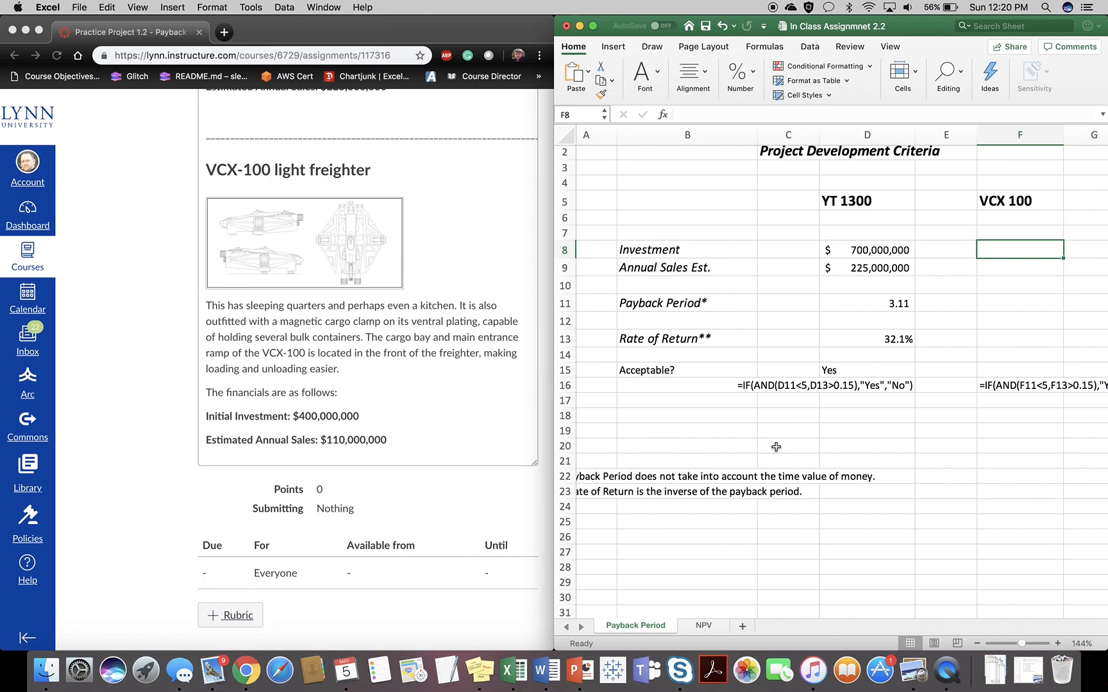
type("400,000,0")
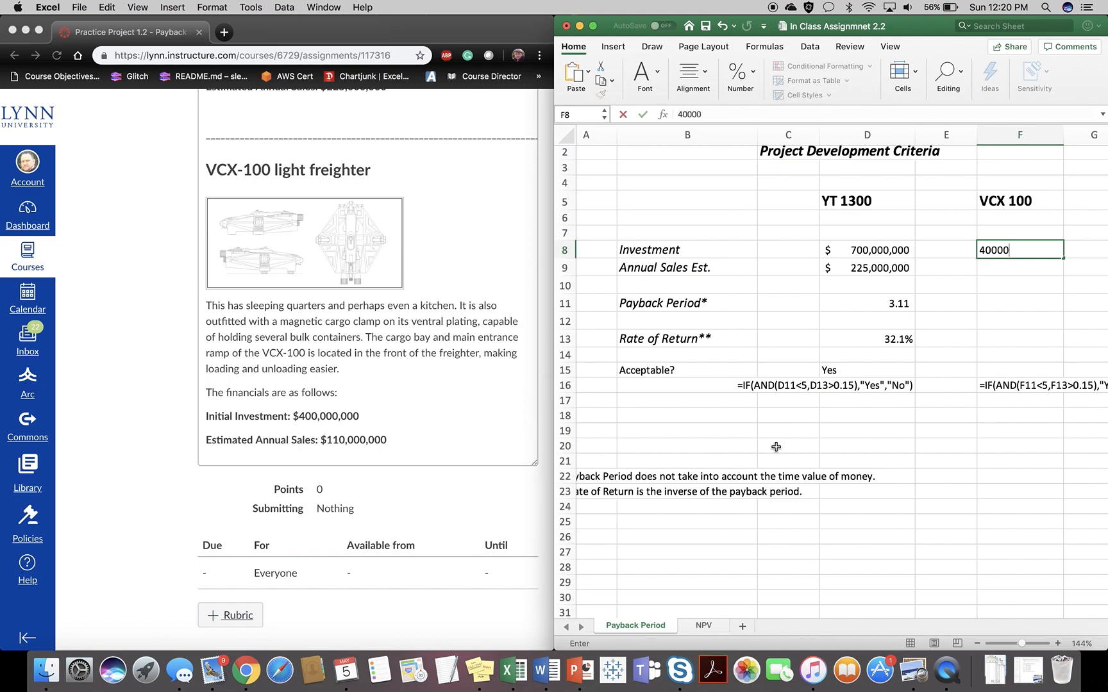
type("0000")
key("Return")
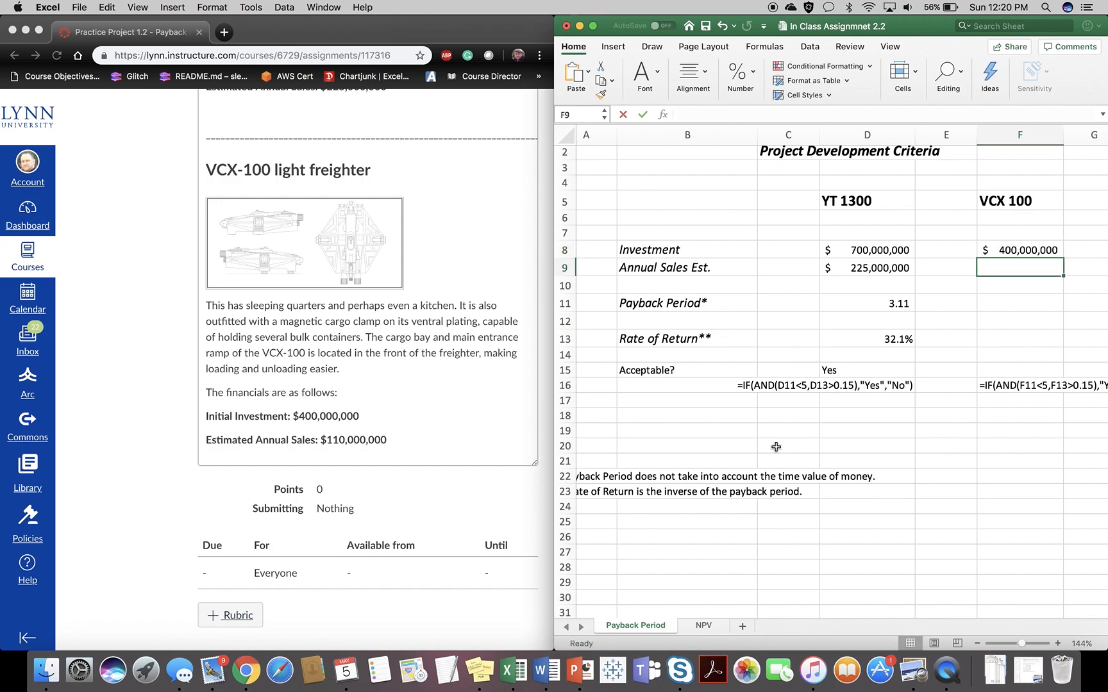
type("110000000")
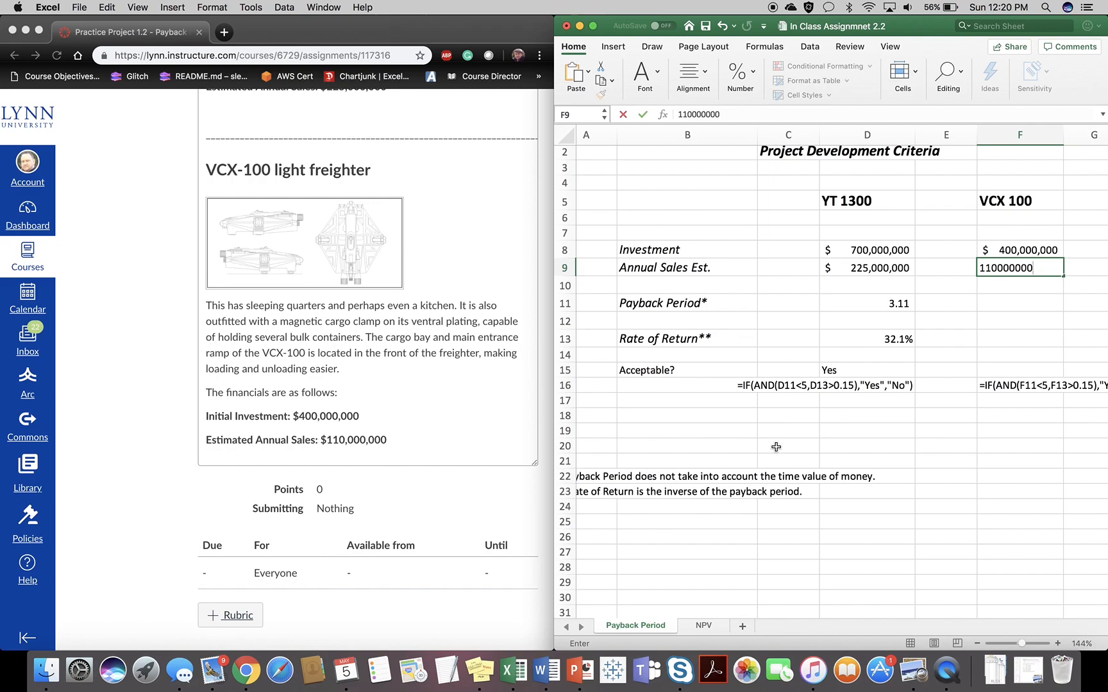
key("Return")
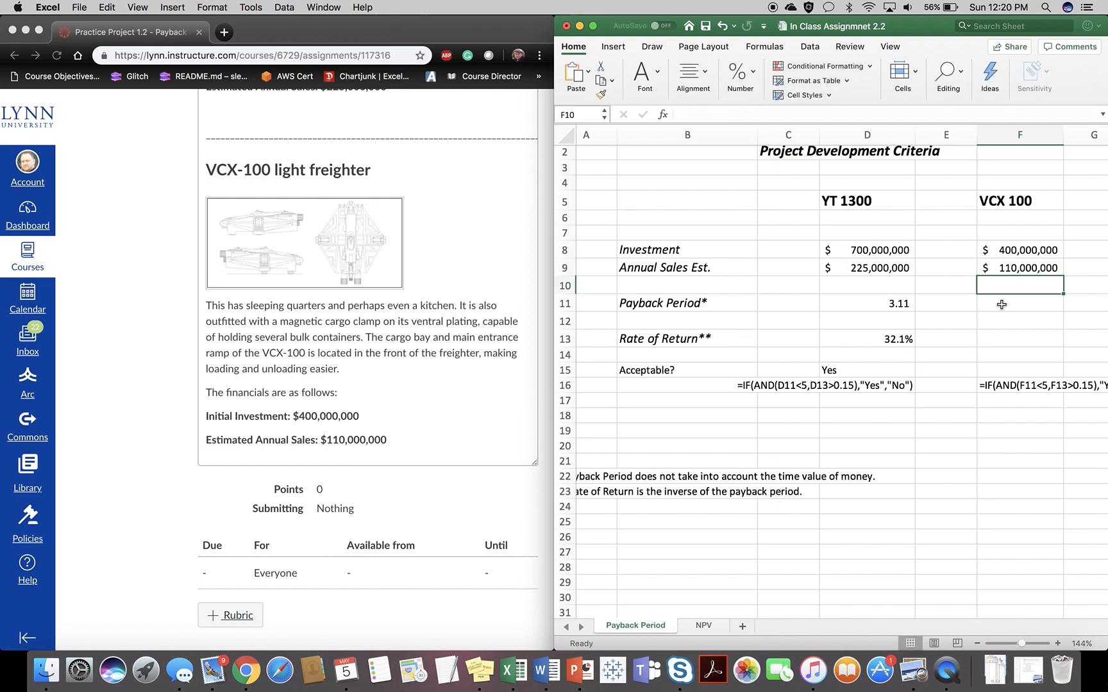
- Copy the YT 1300 payback period formula from D11 to the VCX 100 cell F11
left_click(886, 305)
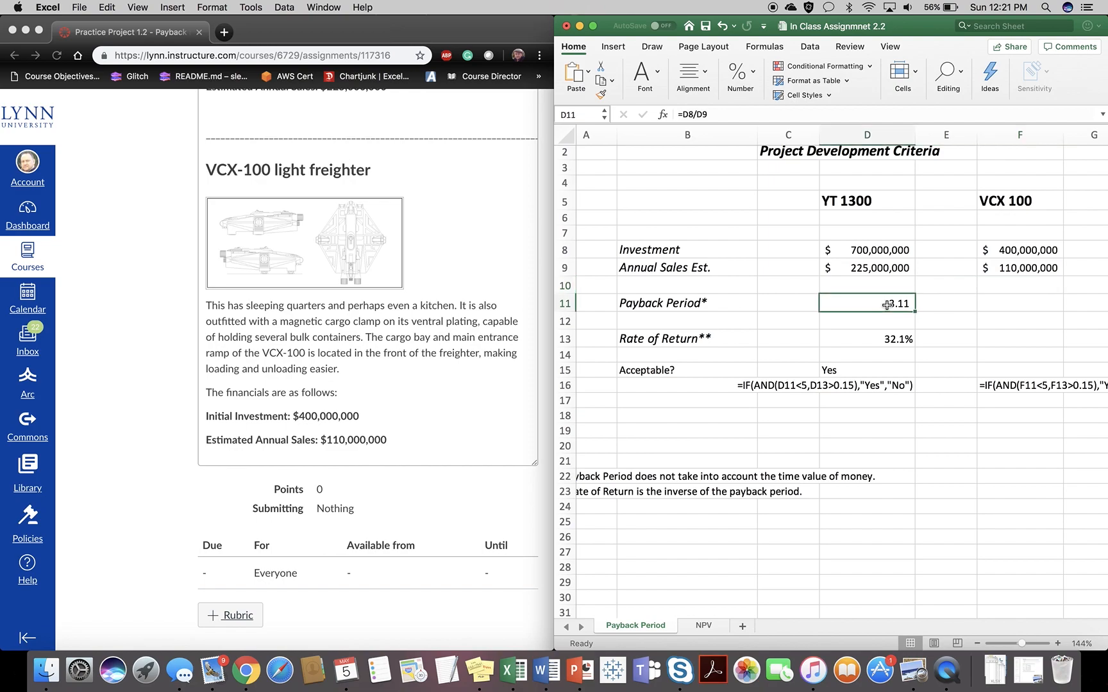
key("cmd+c")
left_click(1014, 306)
key("cmd+v")
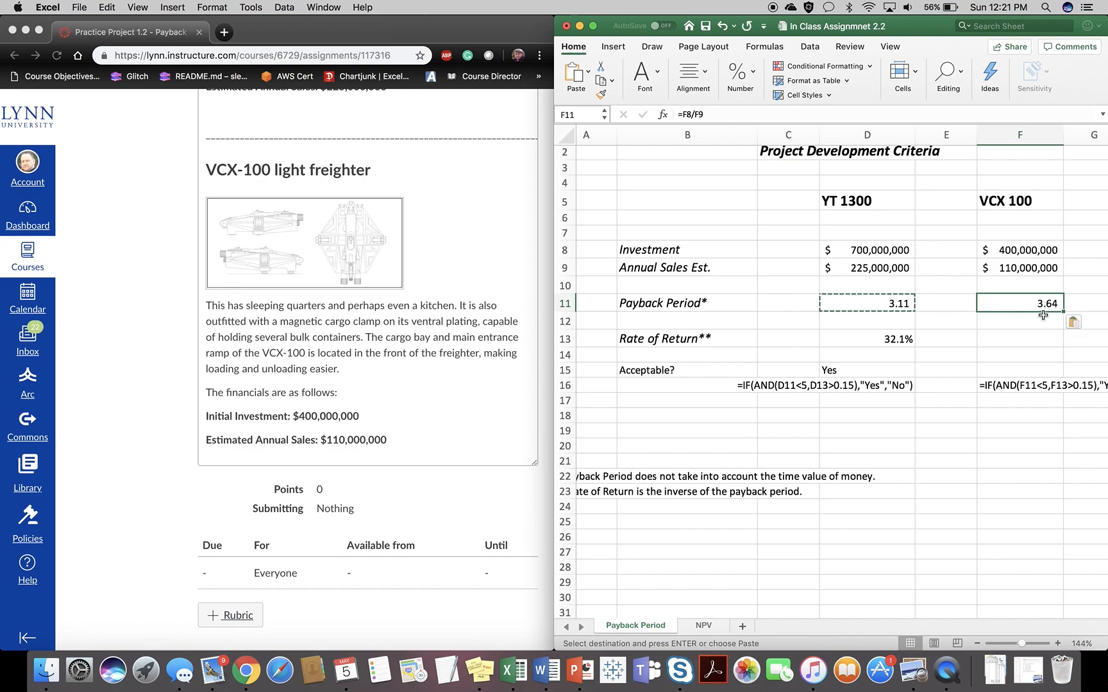
- Copy the YT 1300 rate of return formula from D13 to the VCX 100 cell F13
left_click(883, 345)
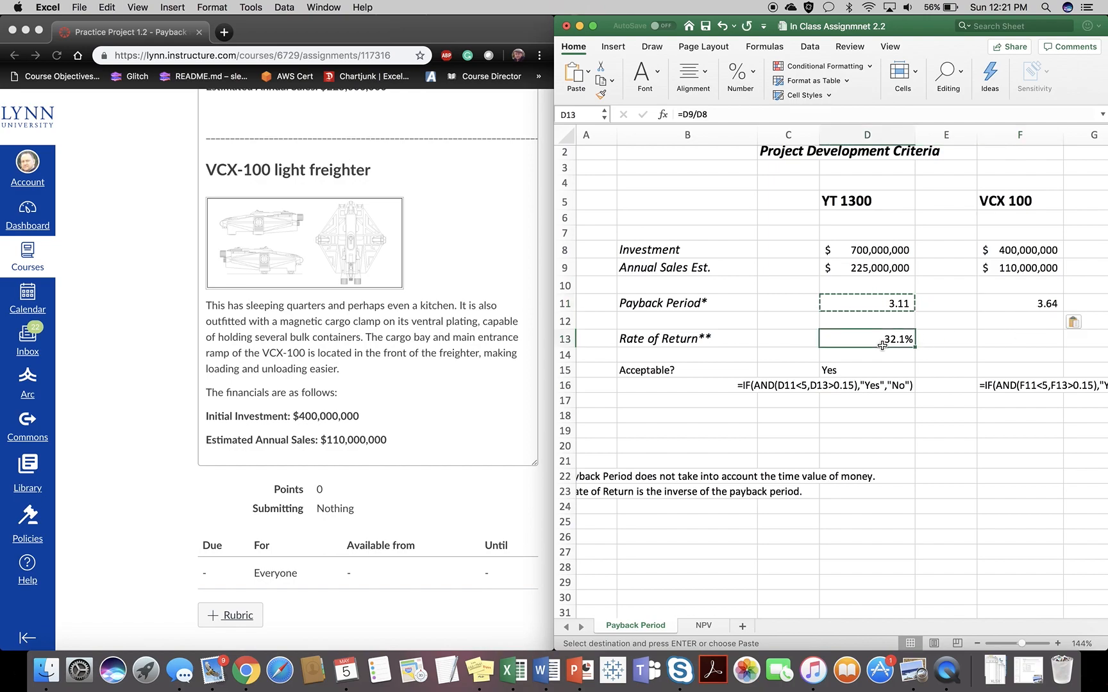
key("cmd+c")
left_click(1023, 336)
key("cmd+v")
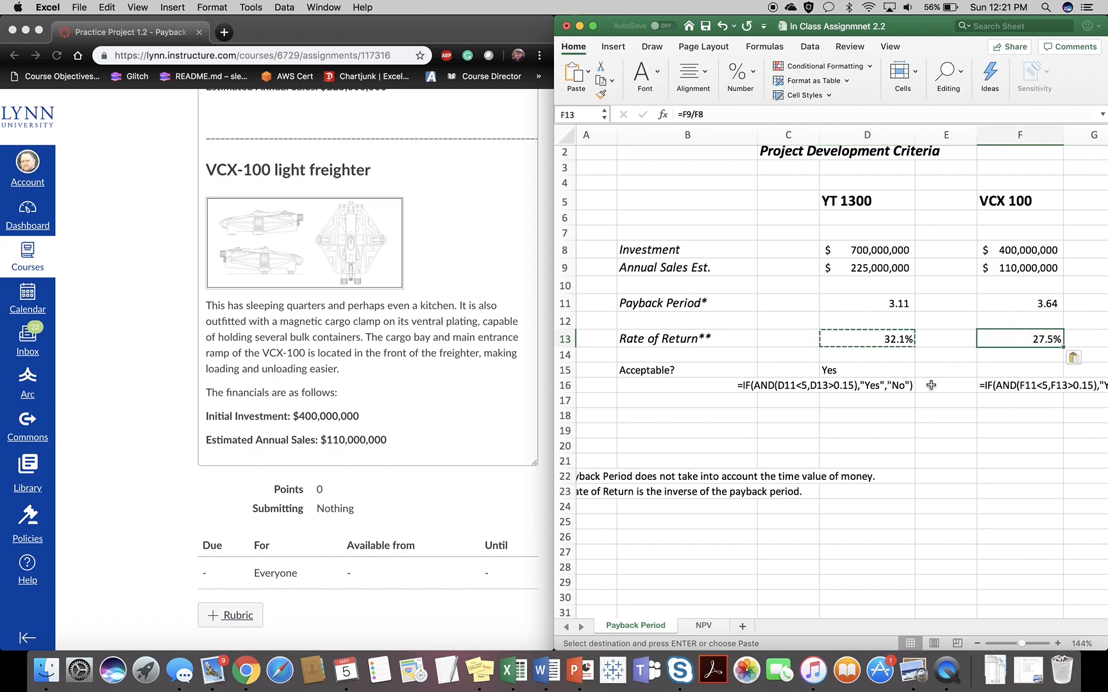
- Copy the YT 1300 acceptability formula from D15 to the VCX 100 cell F15
left_click(847, 371)
key("cmd+c")
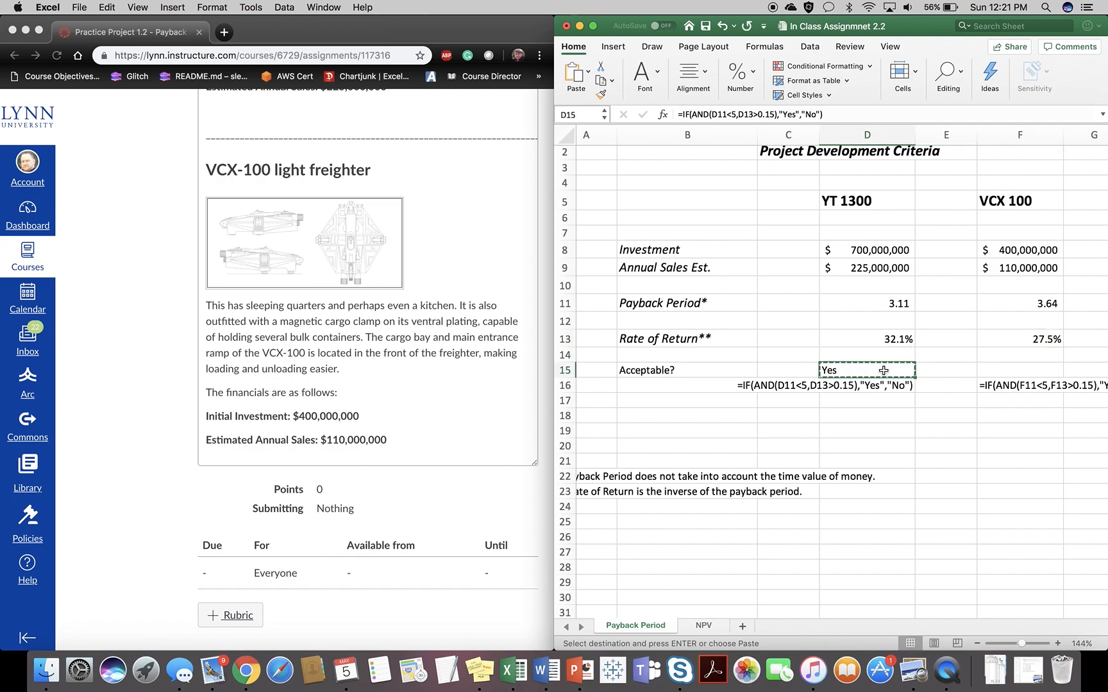
left_click(992, 369)
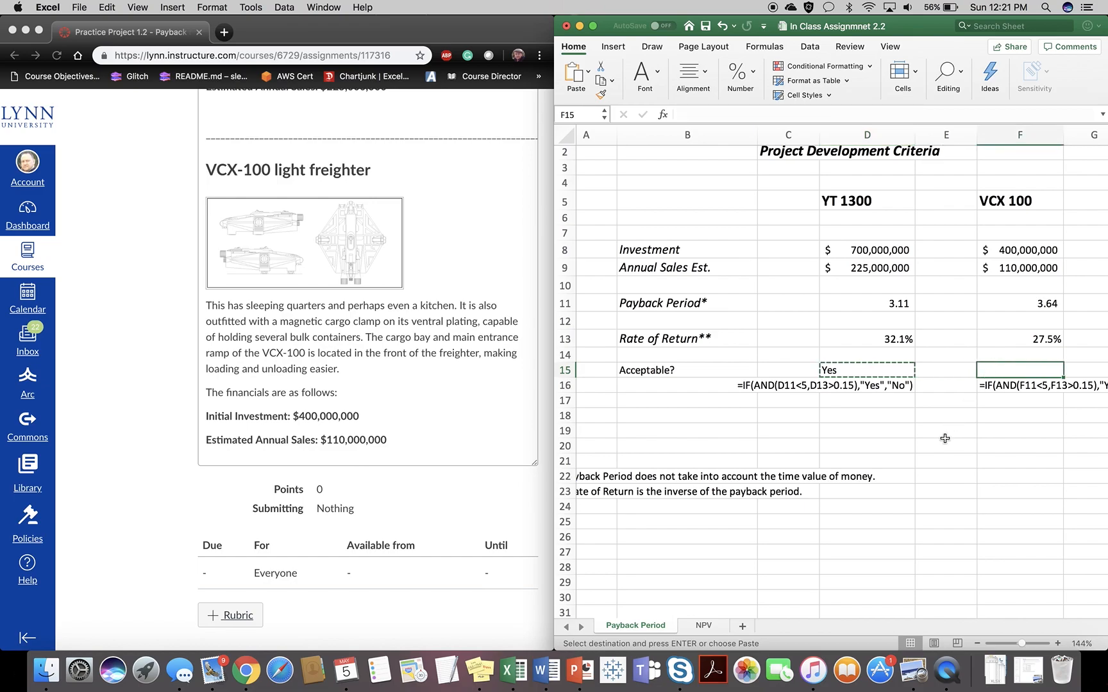
key("cmd+v")
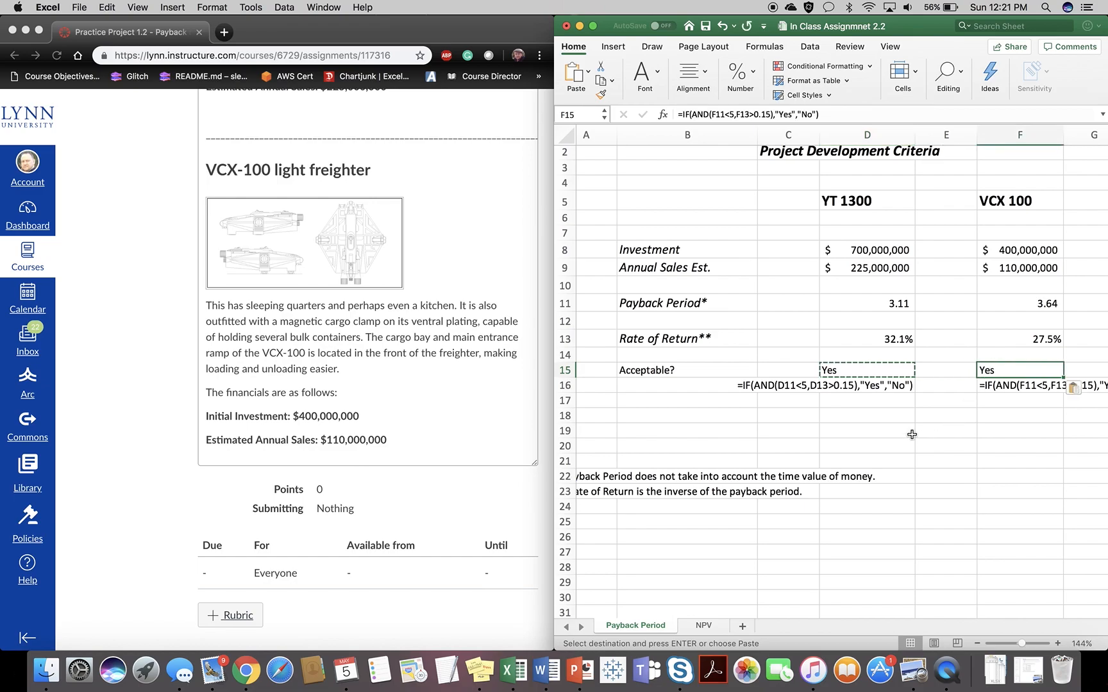
scroll(911, 434, "up", 1)
scroll(912, 434, "right", 2)
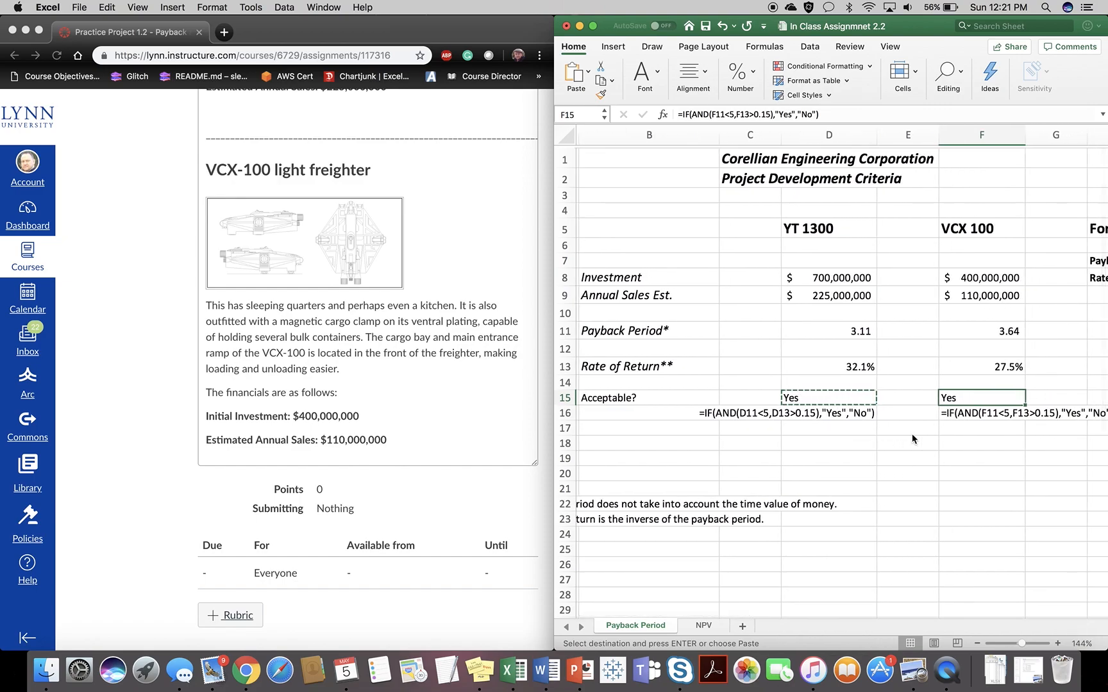
scroll(912, 433, "right", 1)
scroll(911, 433, "right", 1)
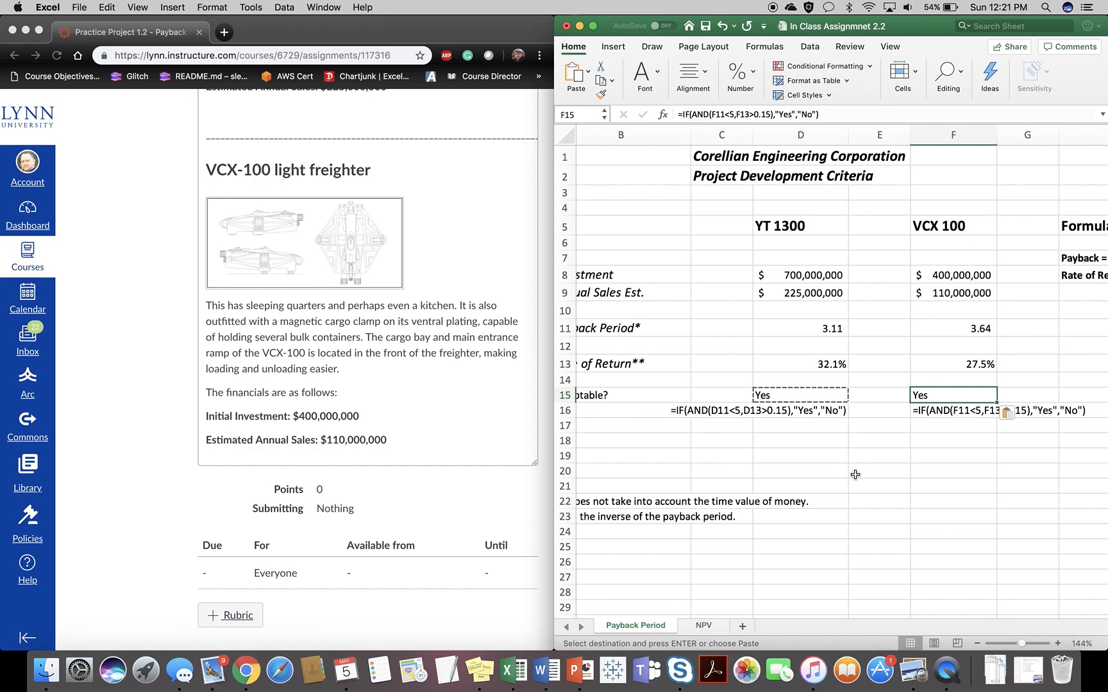
left_click(802, 444)
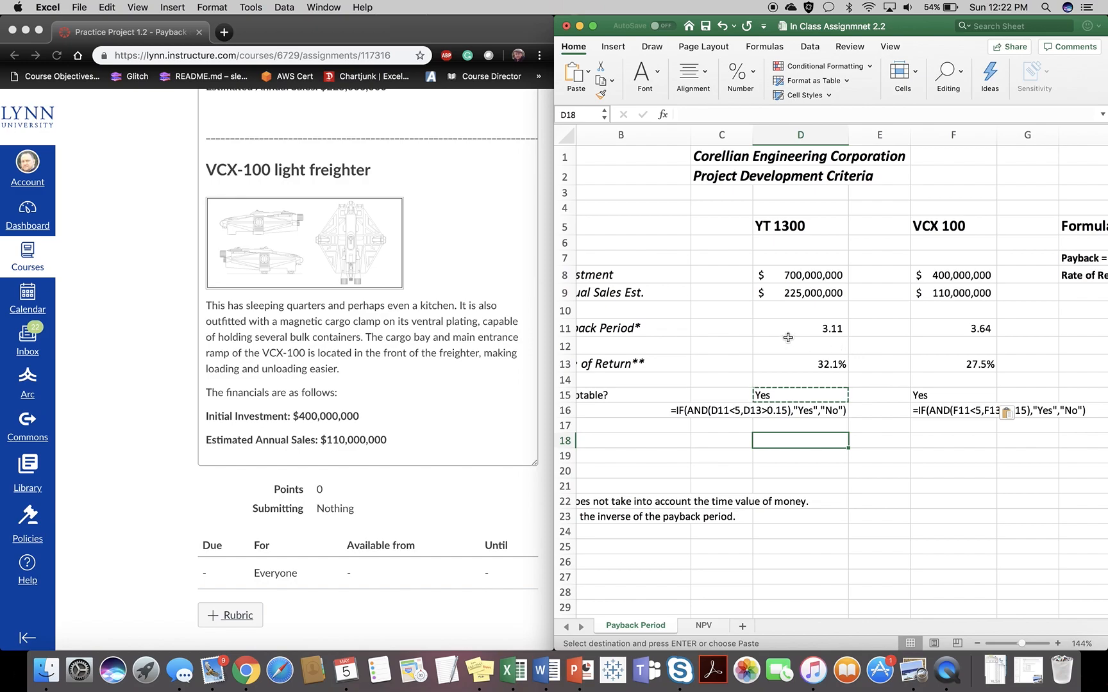
scroll(788, 338, "left", 3)
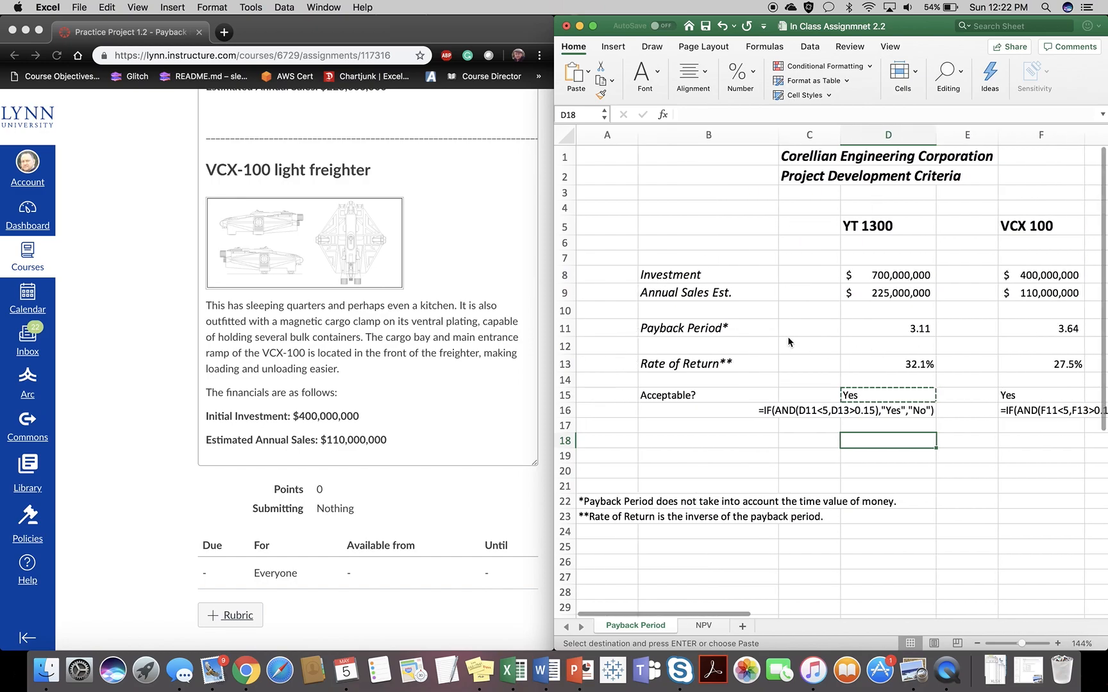